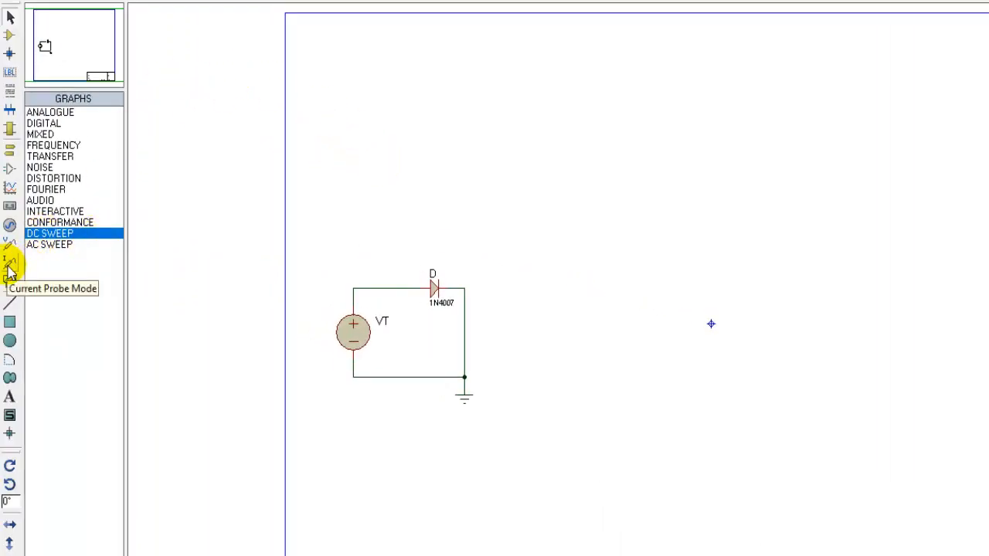
# Step: Place a current probe on the wire feeding diode D and draw a DC Sweep analysis graph beside the circuit
pyautogui.click(10, 264)
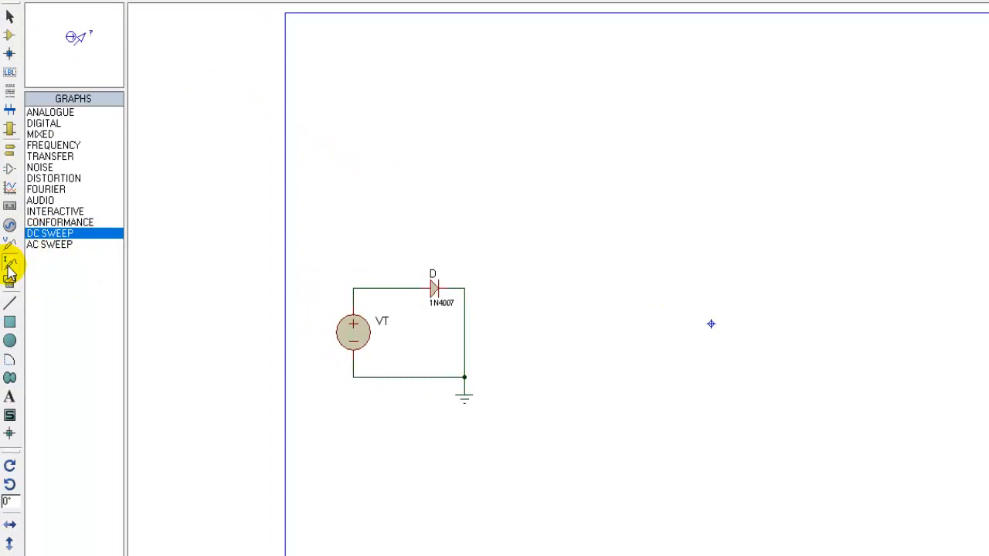
pyautogui.click(396, 281)
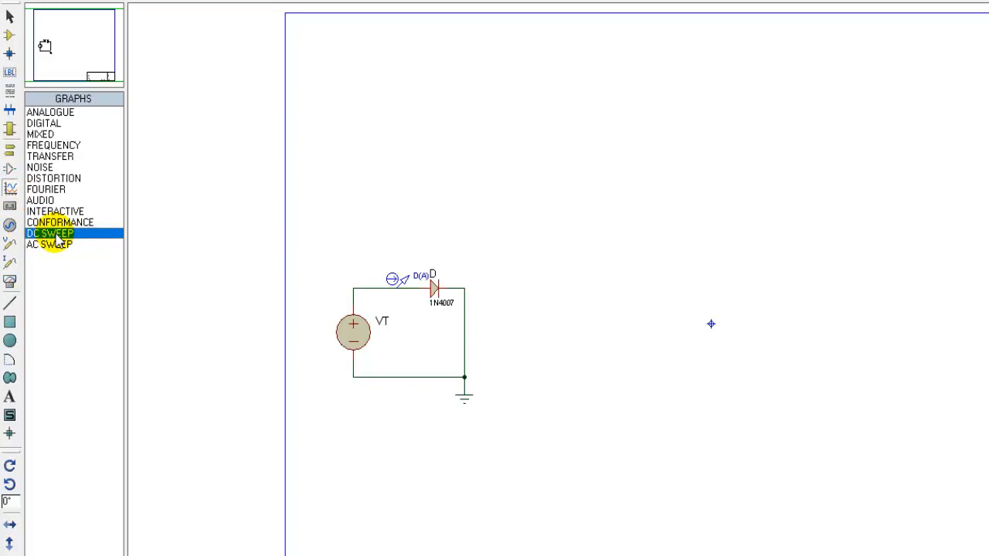
pyautogui.moveTo(503, 95); pyautogui.dragTo(935, 468)
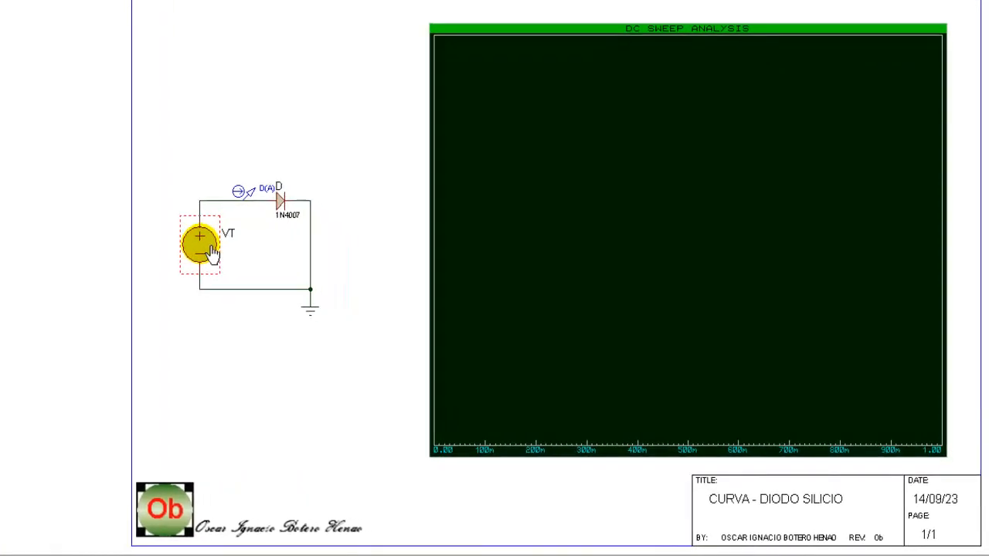
# Step: Set source VT's voltage to a named sweep variable, using the author's first name as the variable
pyautogui.doubleClick(212, 255)
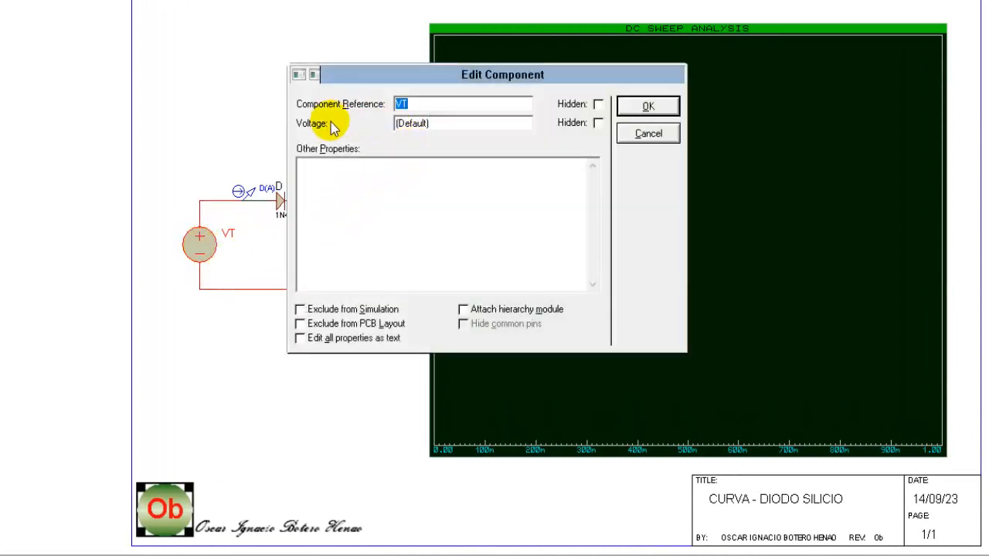
pyautogui.doubleClick(442, 124)
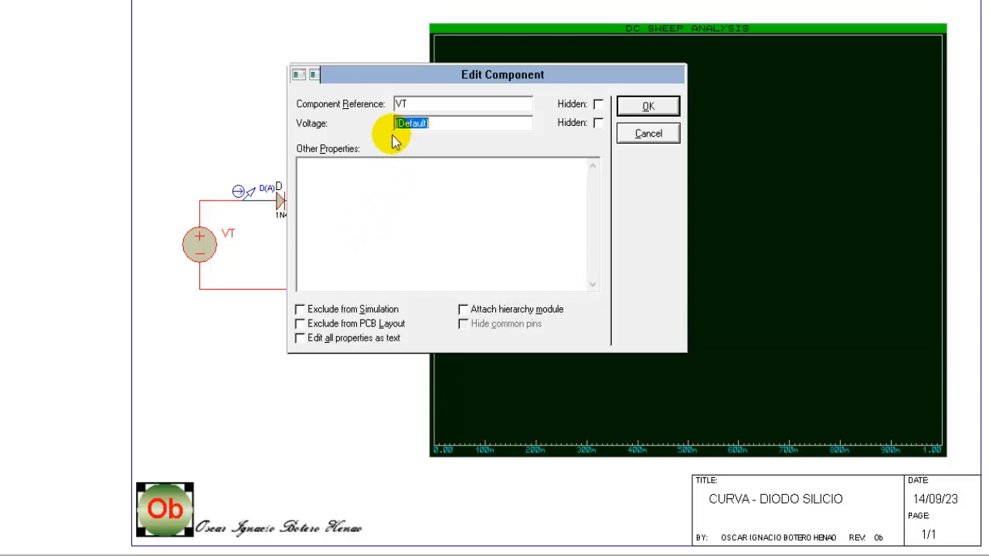
pyautogui.write('0')
pyautogui.write('scar')
pyautogui.click(647, 108)
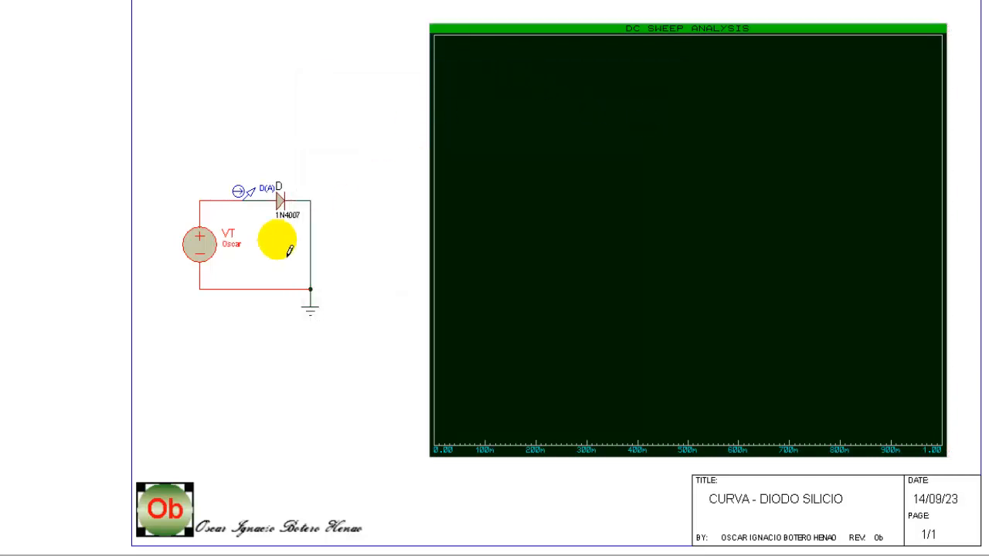
# Step: Edit the DC sweep graph so its sweep variable is that same name, and accept resimulation
pyautogui.rightClick(516, 36)
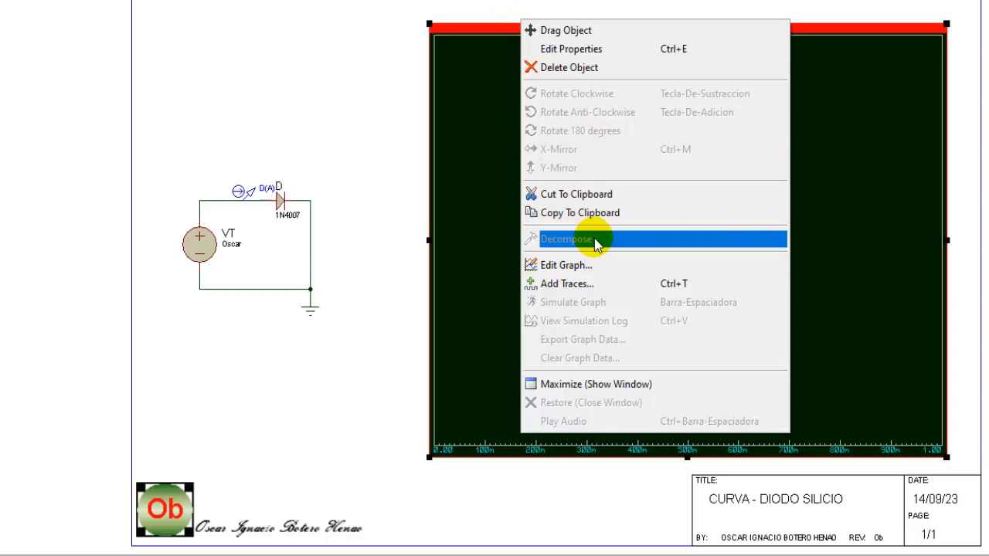
pyautogui.click(563, 267)
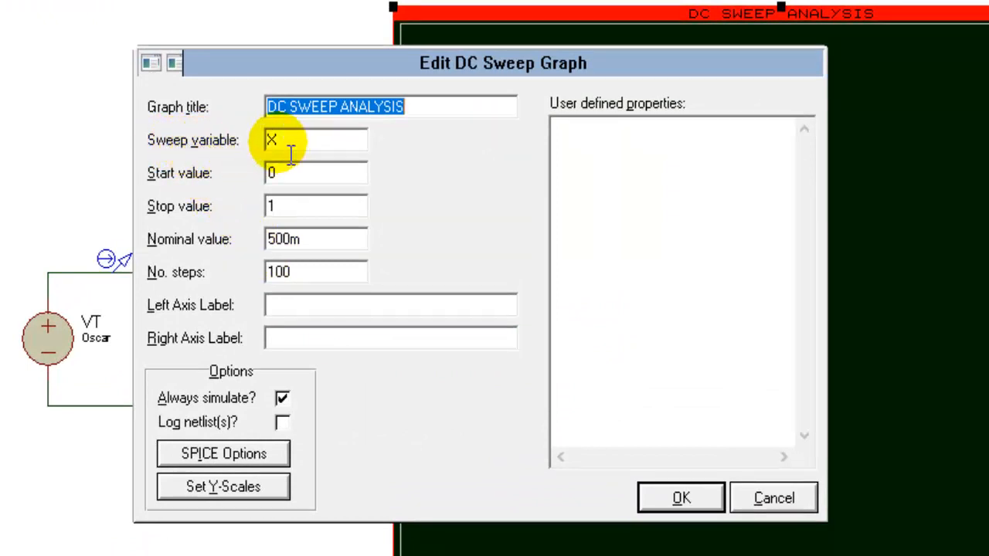
pyautogui.moveTo(291, 153); pyautogui.dragTo(250, 142)
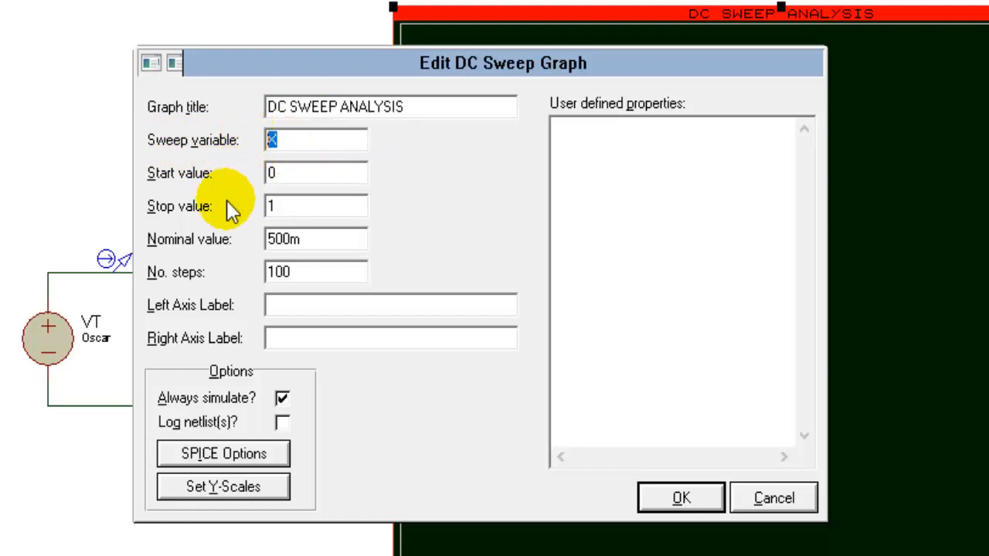
pyautogui.write('Oscar')
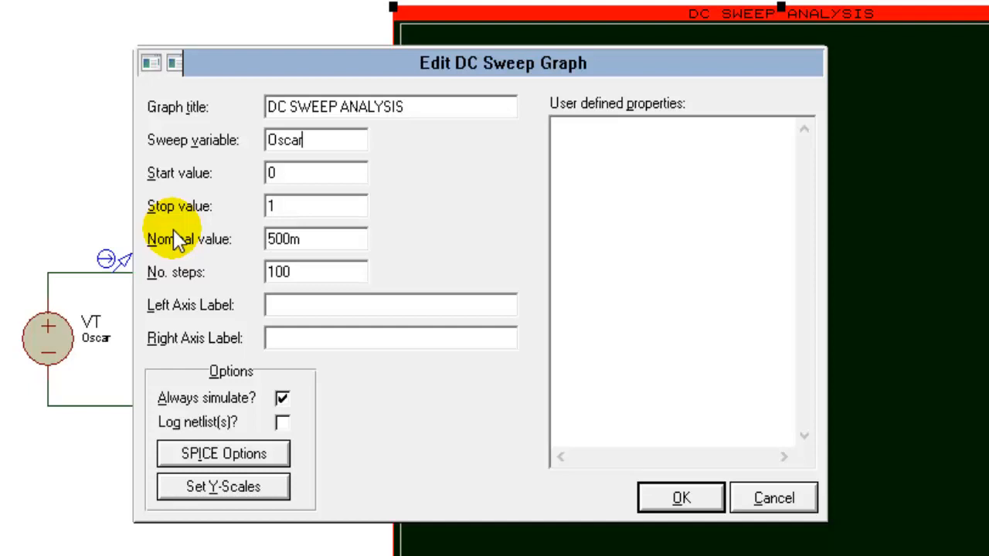
pyautogui.click(680, 498)
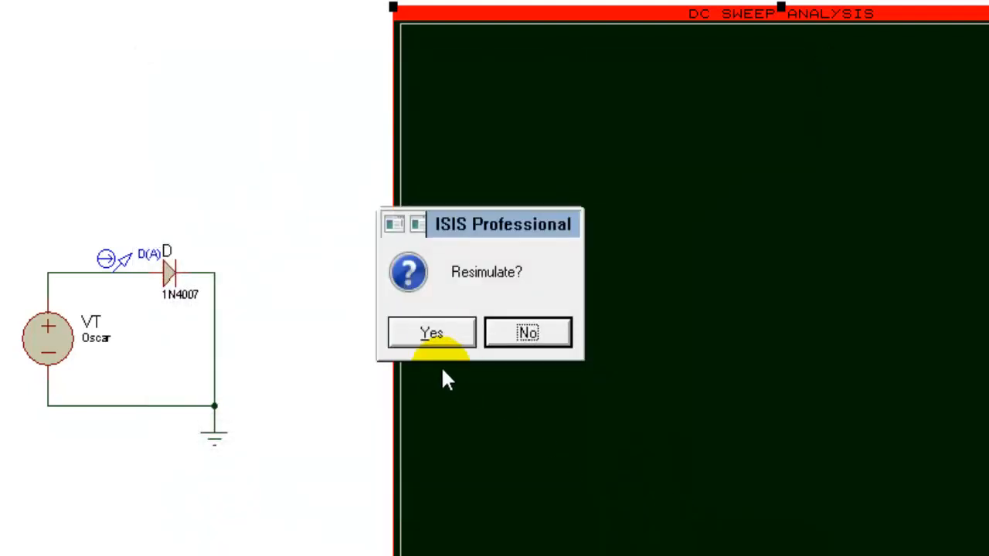
pyautogui.click(448, 333)
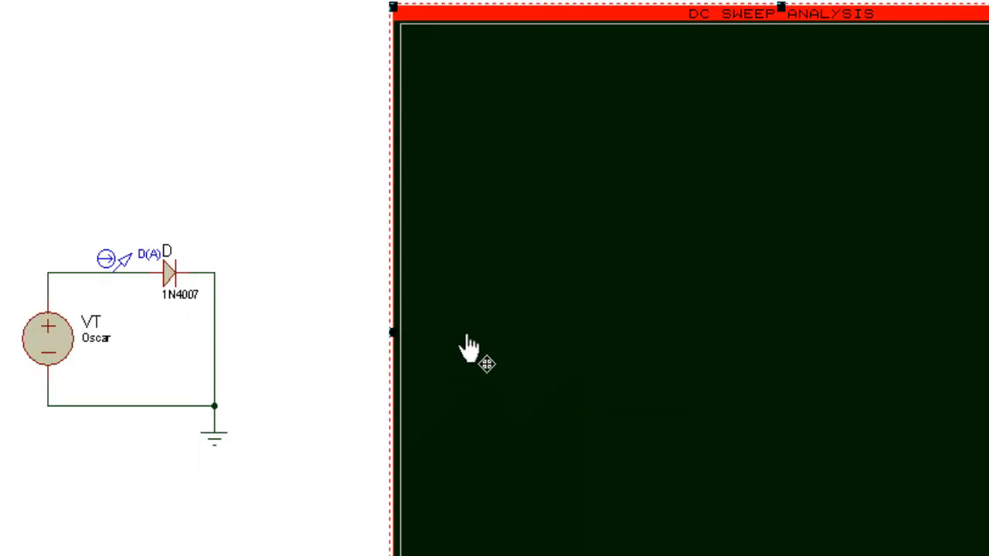
# Step: Add an analog trace of probe D(A) to the DC sweep graph
pyautogui.rightClick(509, 316)
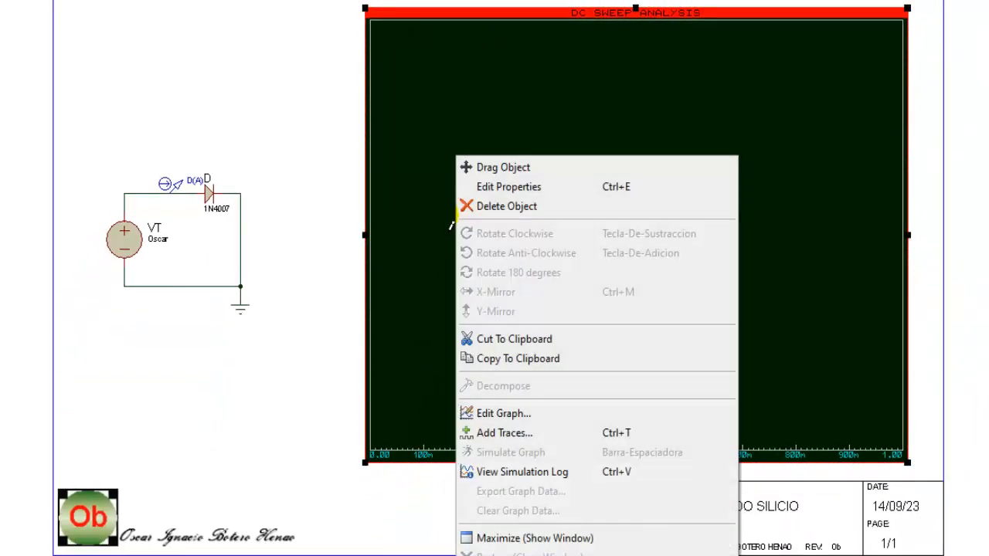
pyautogui.click(514, 437)
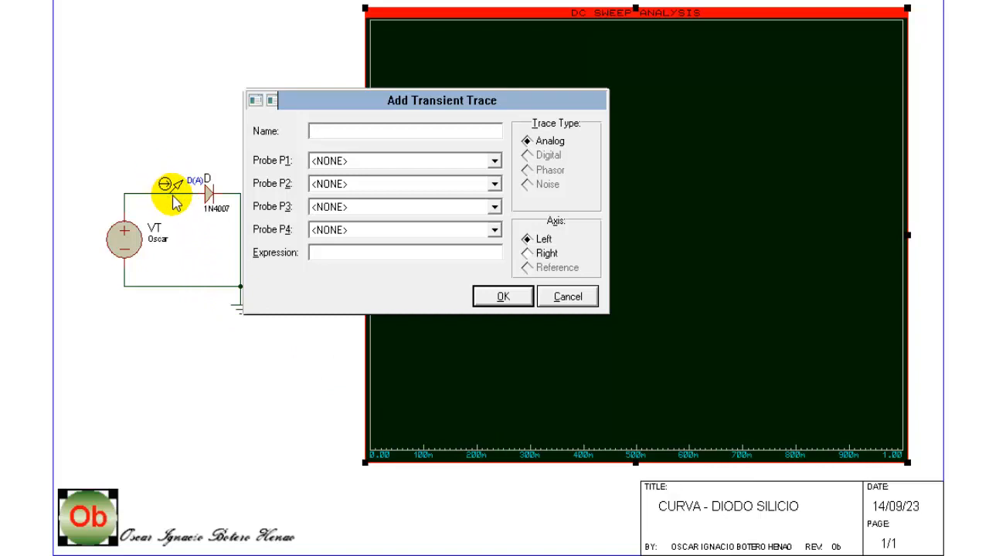
pyautogui.click(323, 160)
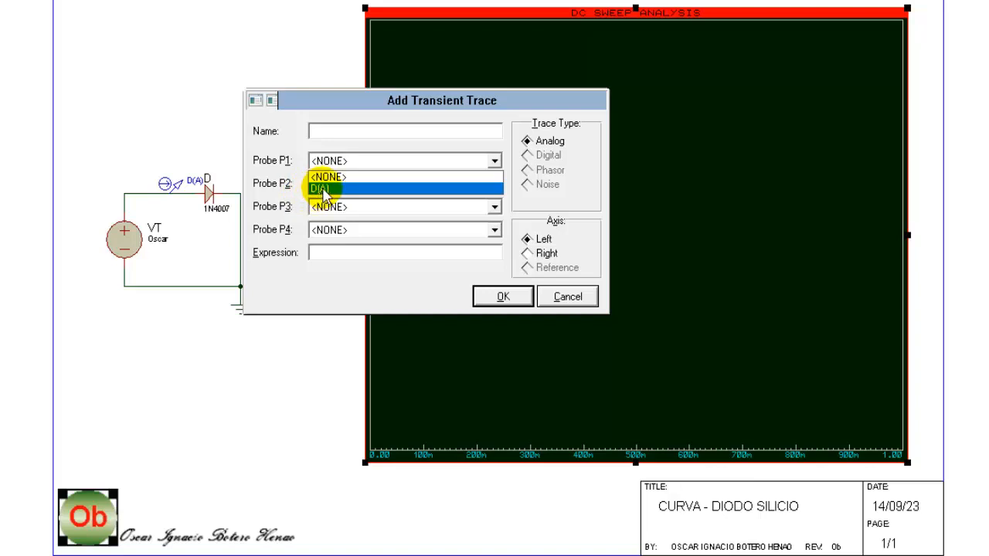
pyautogui.click(321, 190)
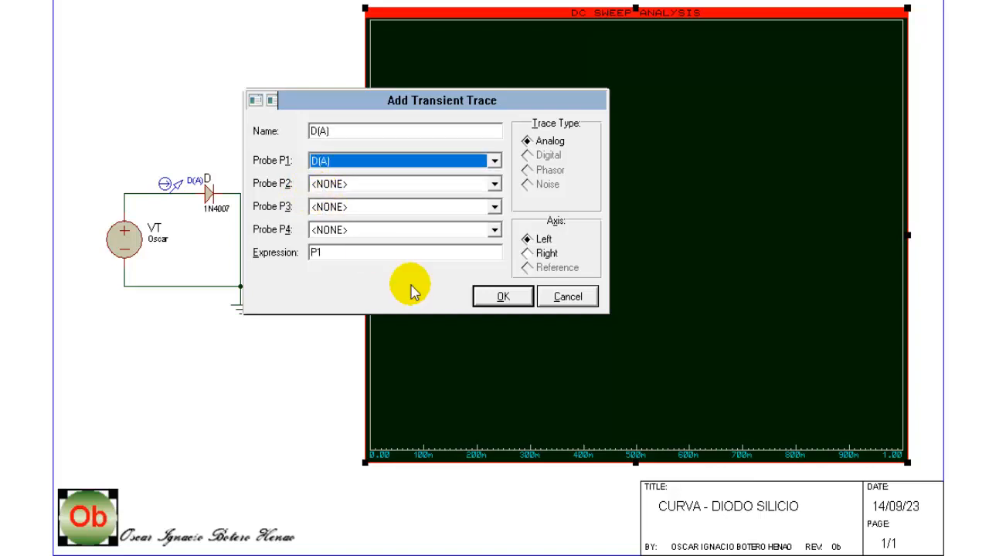
pyautogui.click(503, 298)
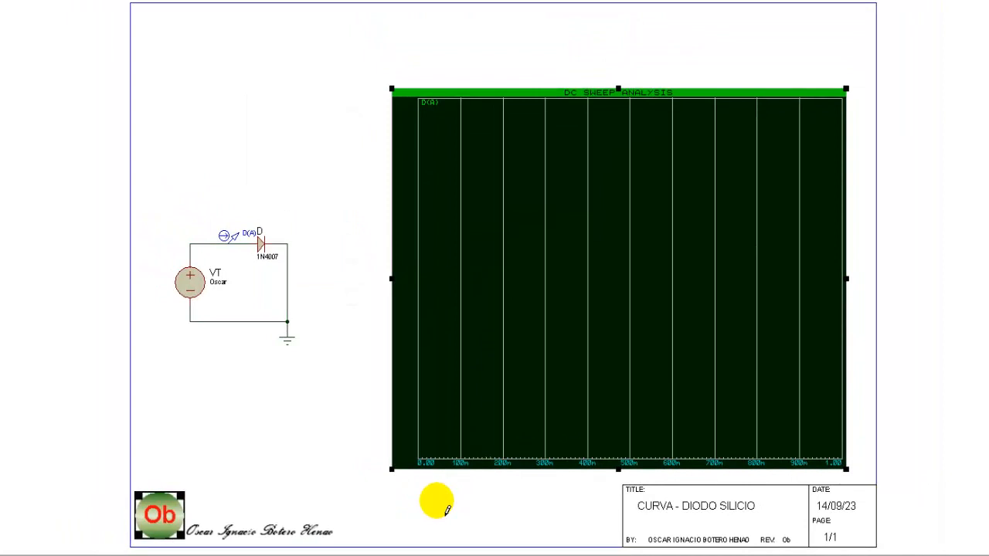
# Step: Simulate the DC sweep graph and enlarge the graph upward and to the left
pyautogui.press('space')
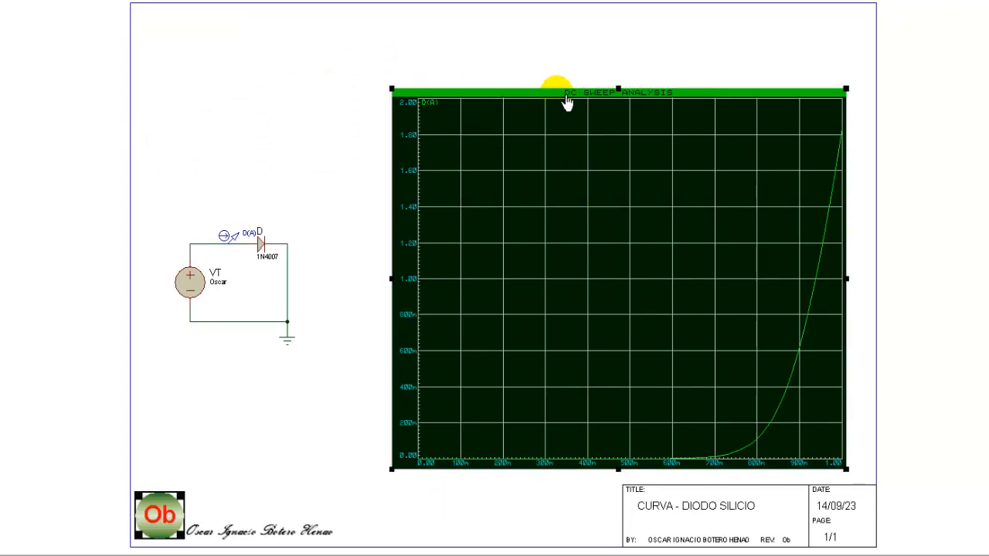
pyautogui.moveTo(619, 91); pyautogui.dragTo(620, 90)
pyautogui.moveTo(619, 34); pyautogui.dragTo(620, 26)
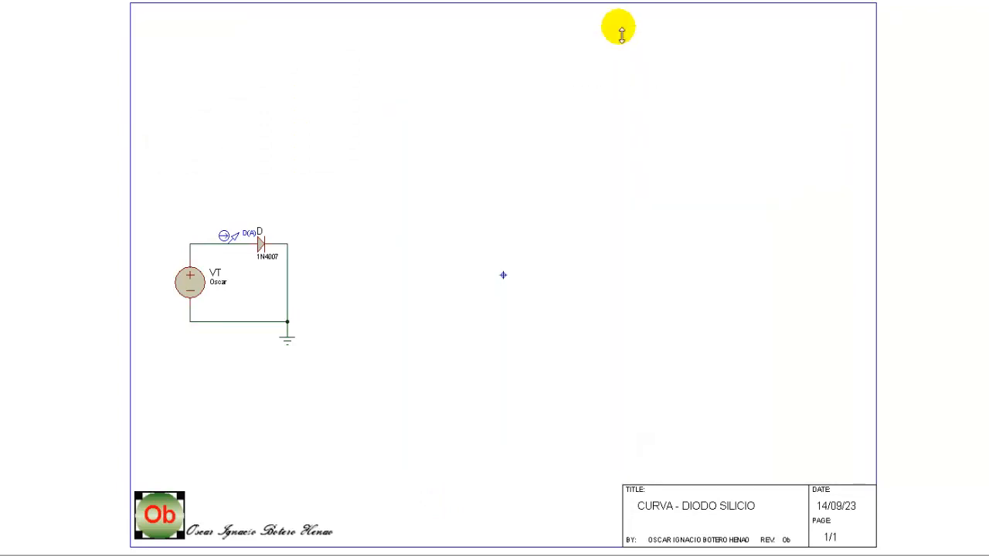
pyautogui.moveTo(362, 248); pyautogui.dragTo(318, 258)
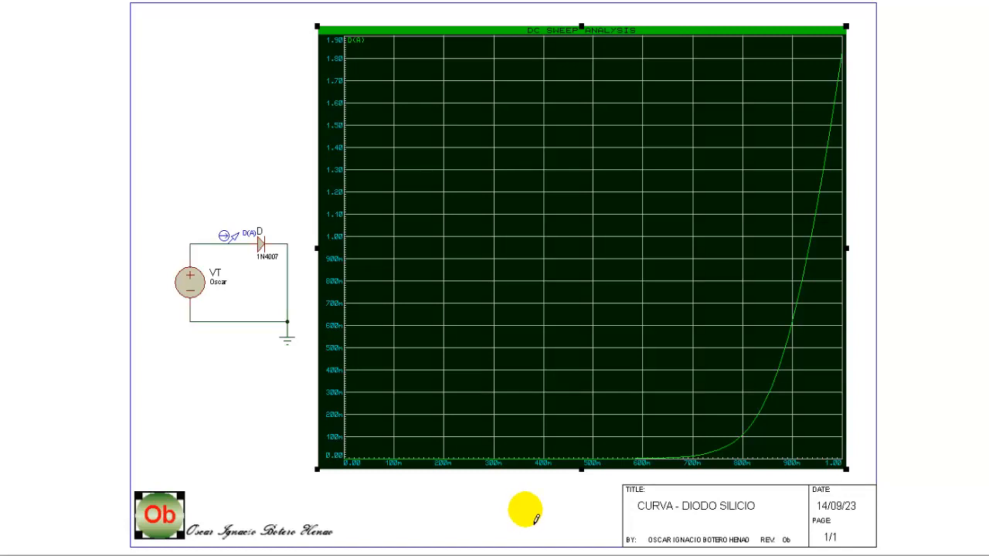
pyautogui.click(690, 462)
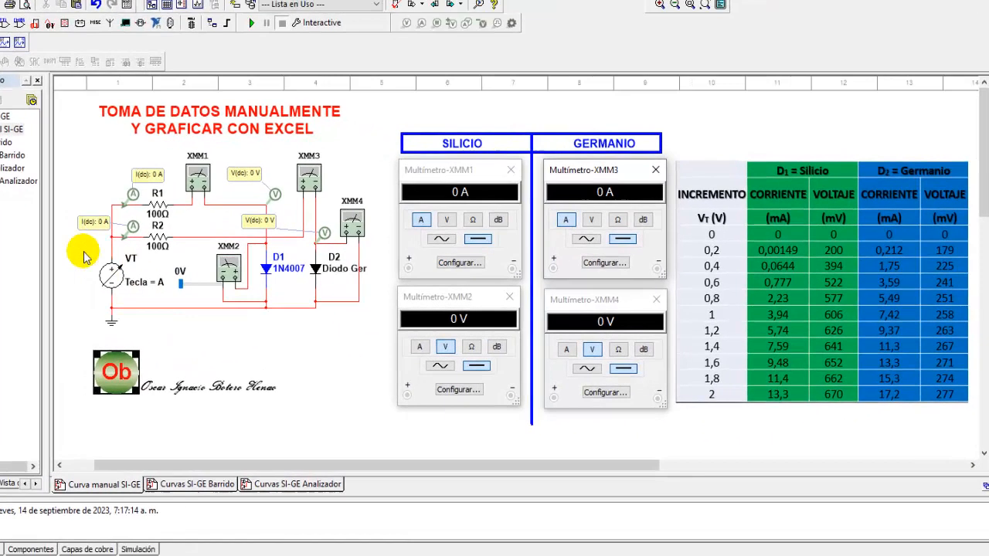
# Step: In Multisim, open the interactive source VT's value settings and choose A as its control key
pyautogui.moveTo(181, 274)
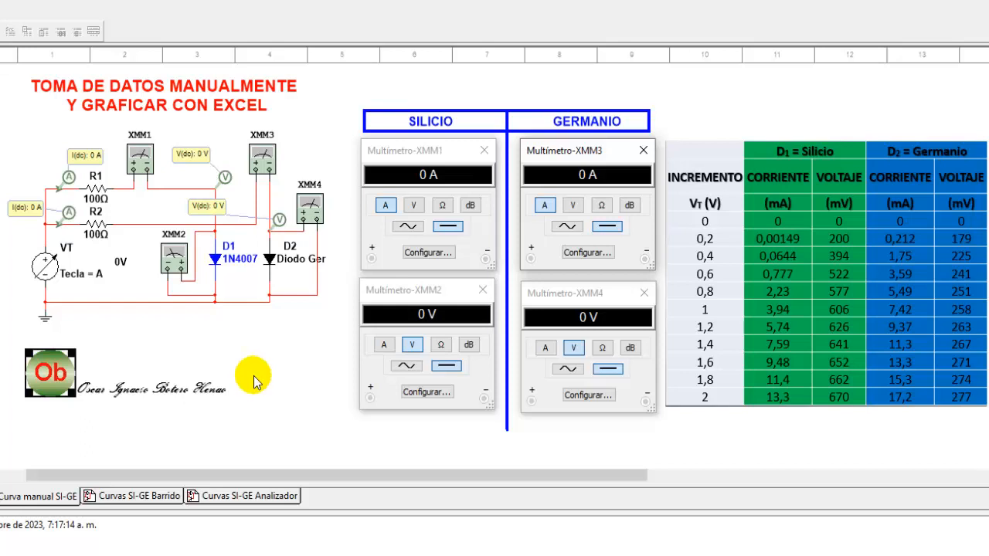
pyautogui.moveTo(50, 266)
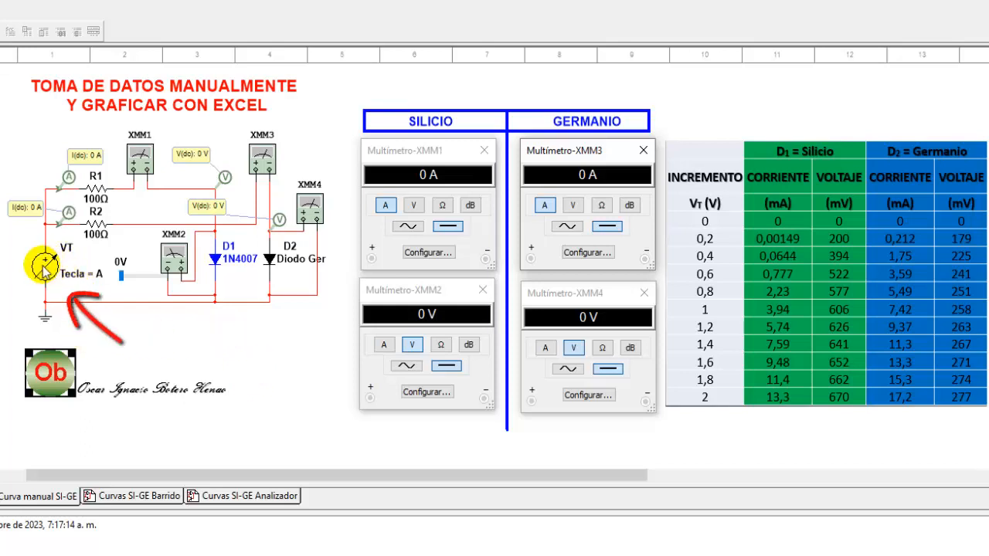
pyautogui.click(52, 276)
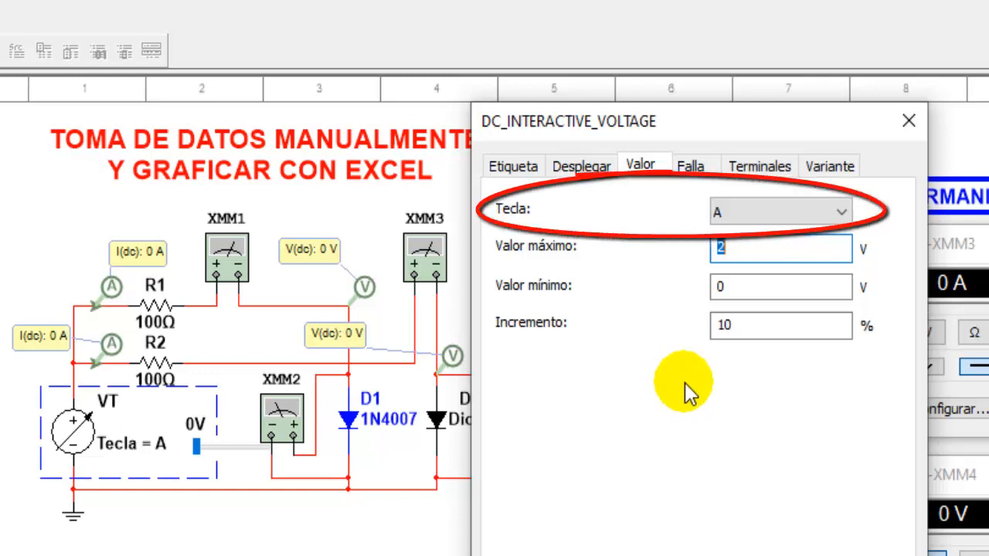
pyautogui.click(845, 215)
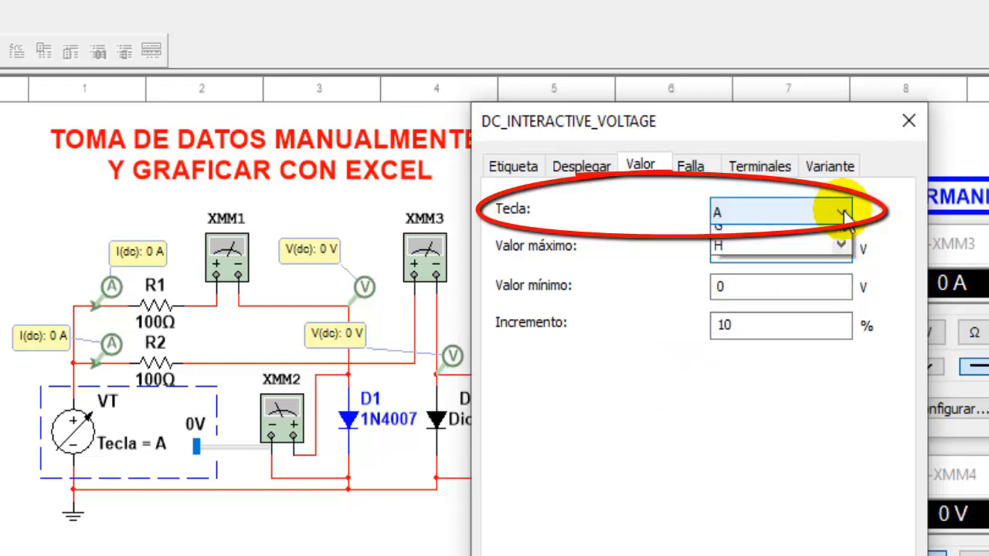
pyautogui.moveTo(843, 267)
pyautogui.mouseDown()
pyautogui.moveTo(841, 377)
pyautogui.moveTo(844, 252)
pyautogui.mouseUp()
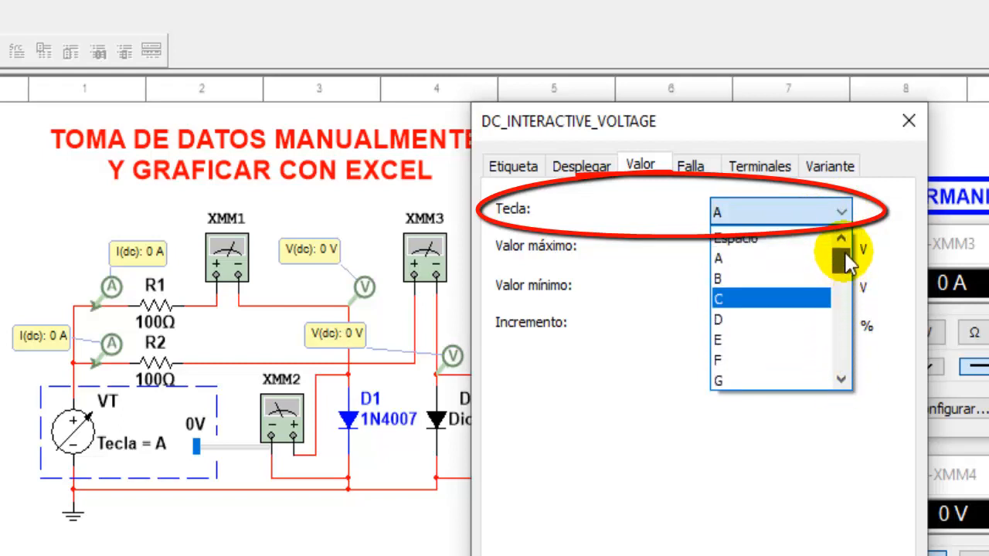
pyautogui.click(719, 258)
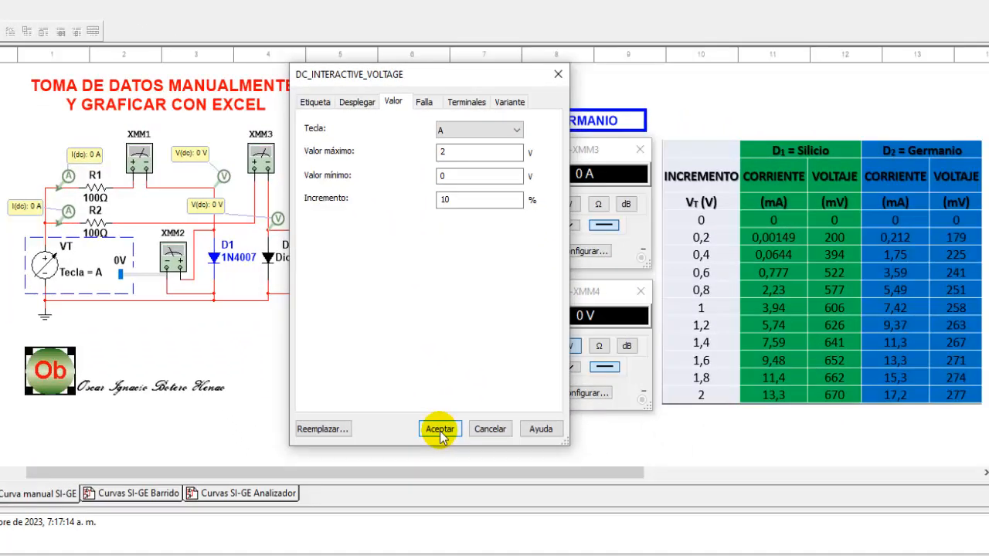
pyautogui.click(440, 430)
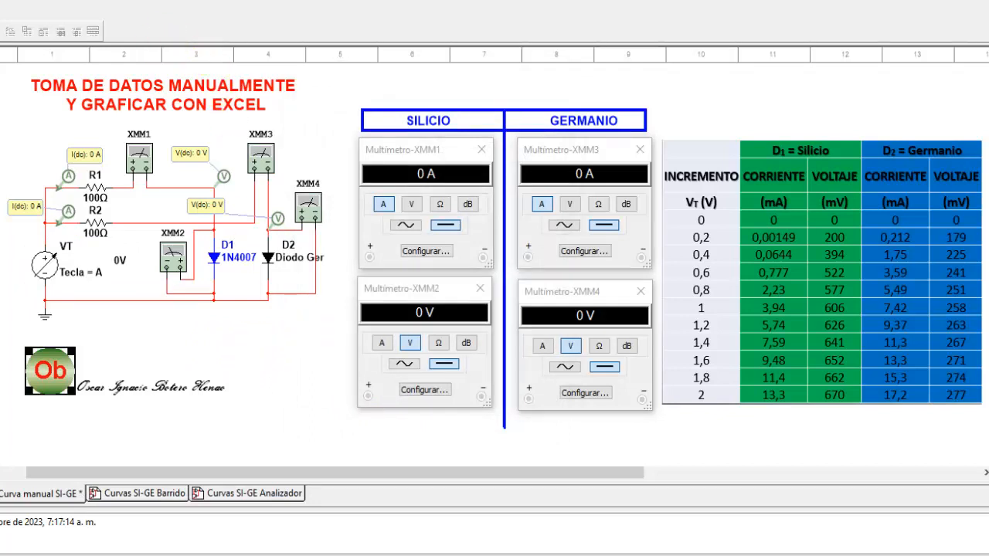
# Step: Run the simulation and step the VT source voltage up repeatedly with its A key to 1.6 V
pyautogui.click(196, 2)
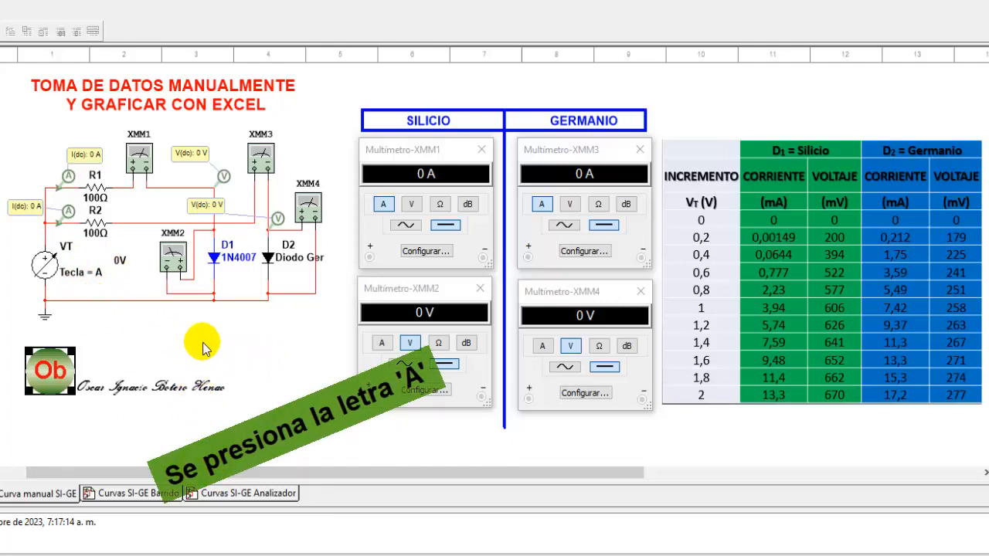
pyautogui.press('a')
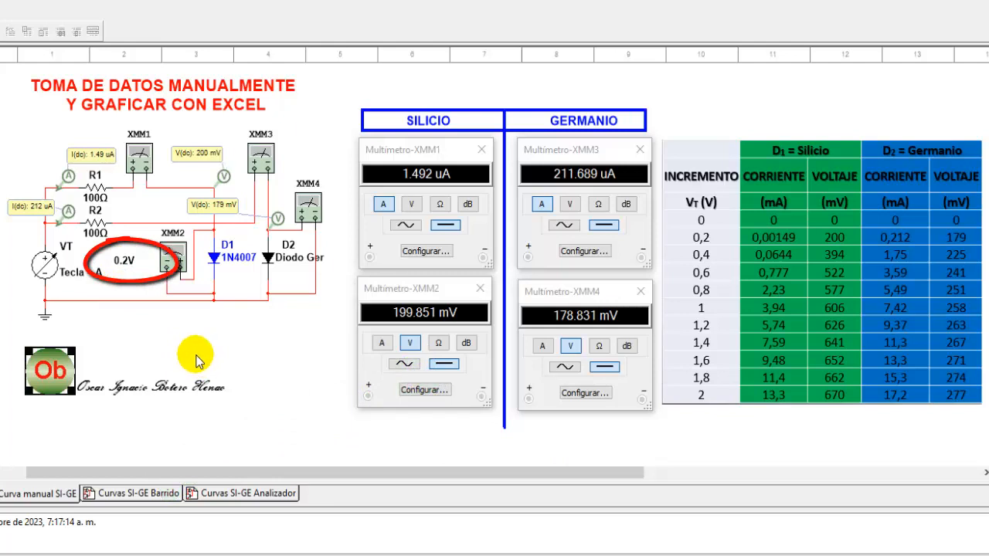
pyautogui.press('a')
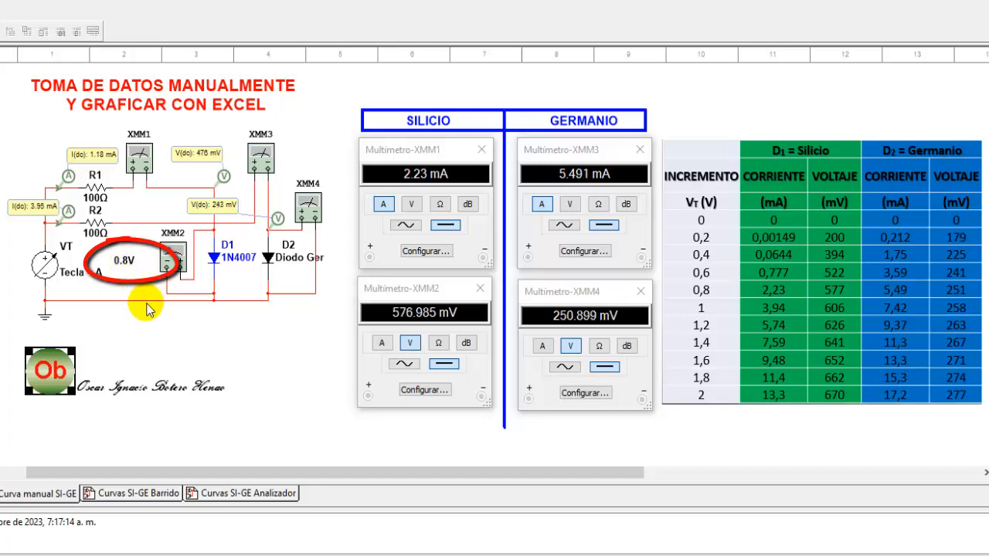
pyautogui.press('a')
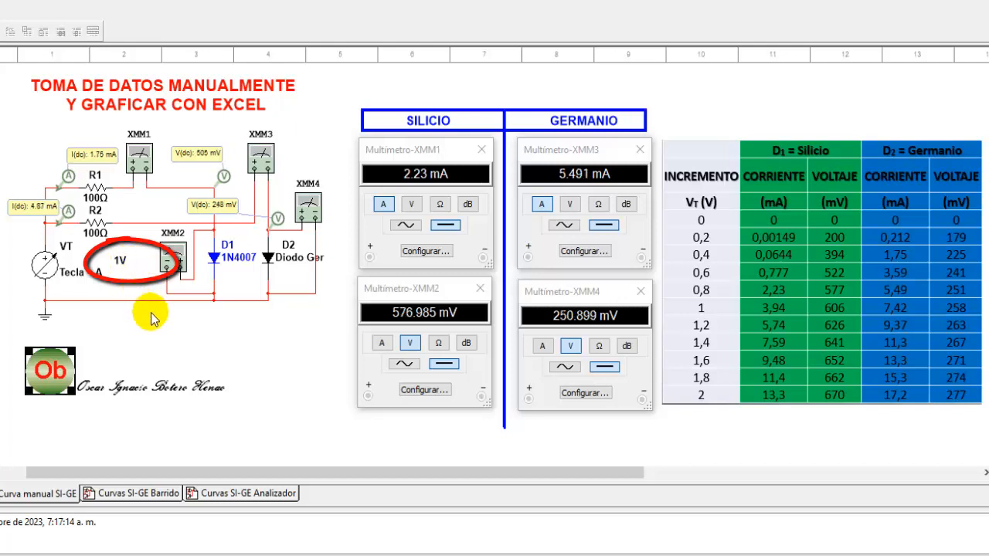
pyautogui.press('a')
pyautogui.press('a')
pyautogui.press('a')
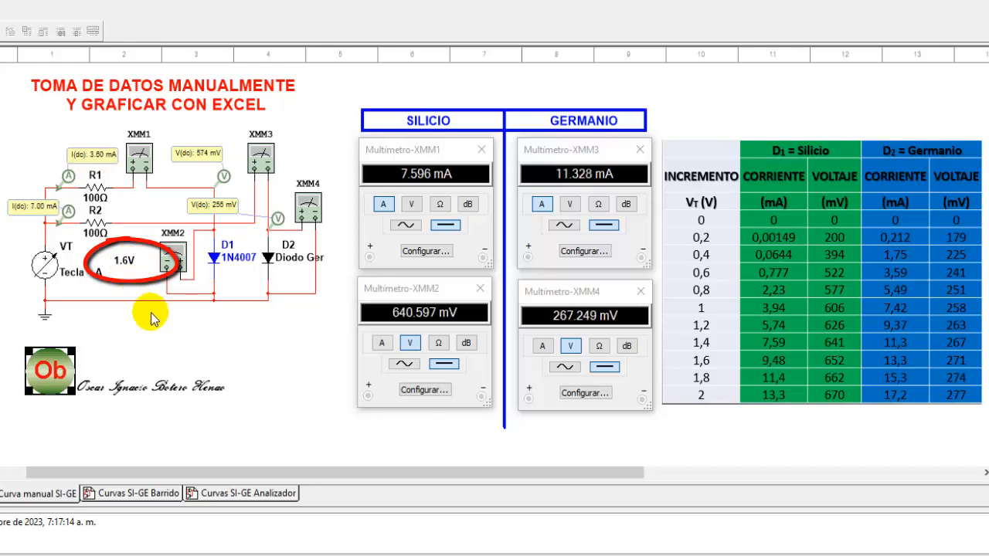
pyautogui.press('a')
pyautogui.press('a')
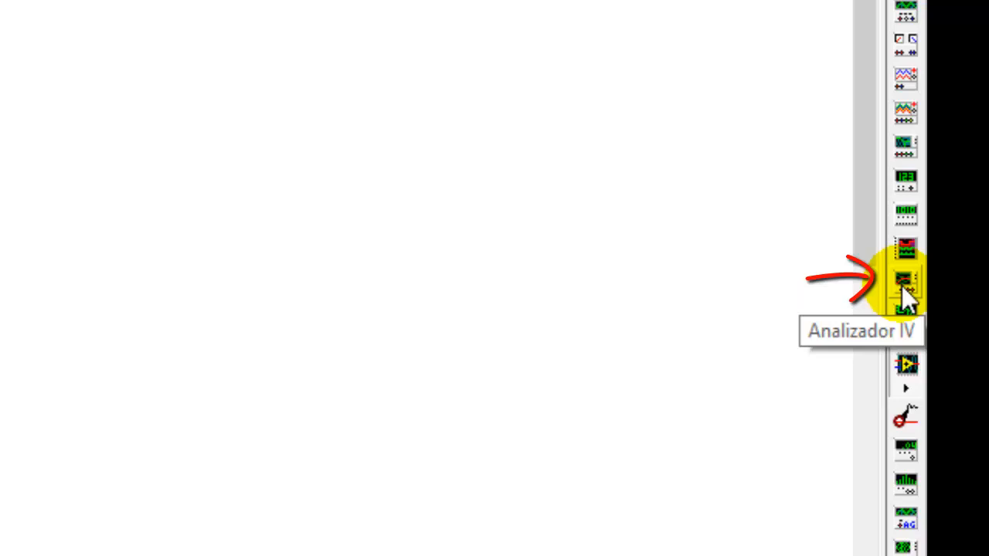
# Step: Open the IV analyzer panels of instruments XIV1 and XIV2 connected to the germanium and silicon diodes
pyautogui.click(901, 286)
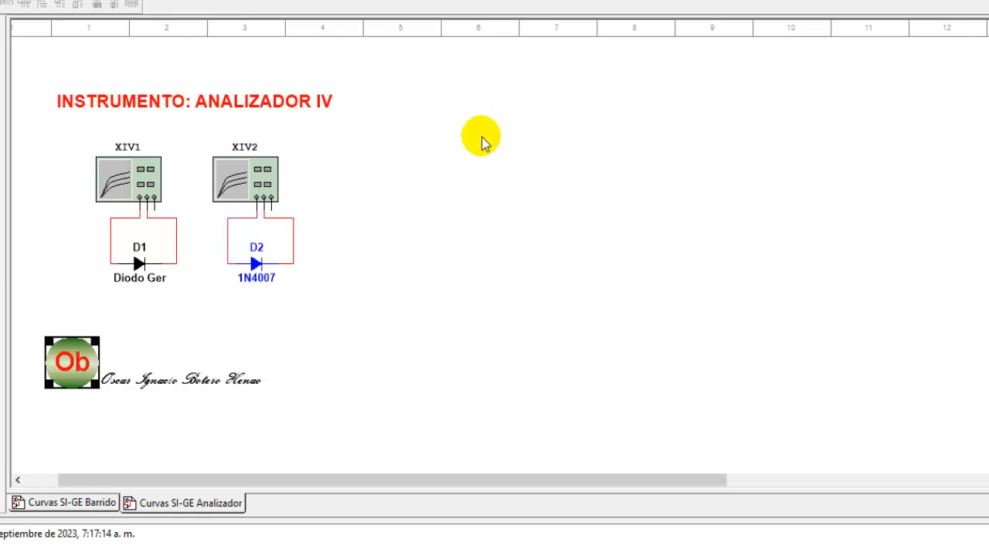
pyautogui.doubleClick(129, 174)
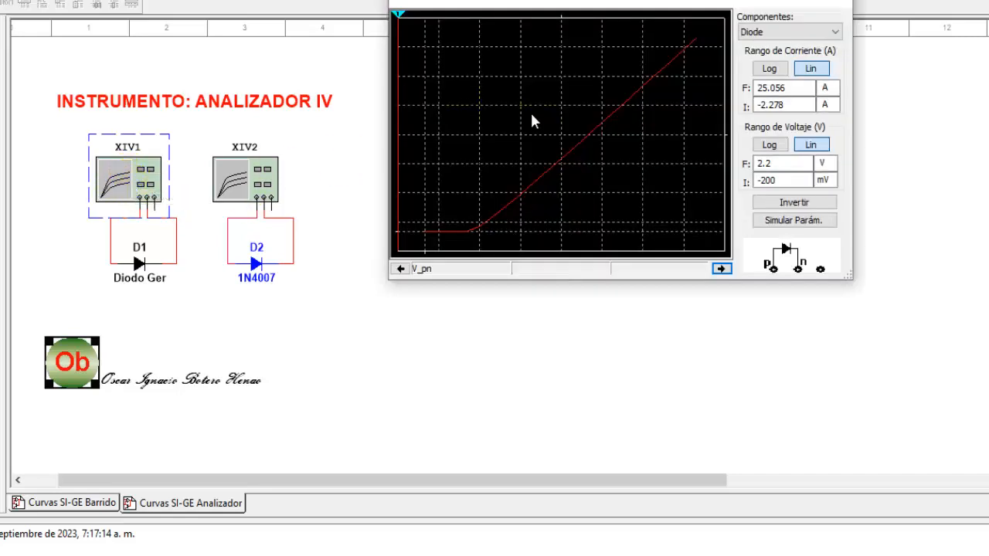
pyautogui.doubleClick(249, 174)
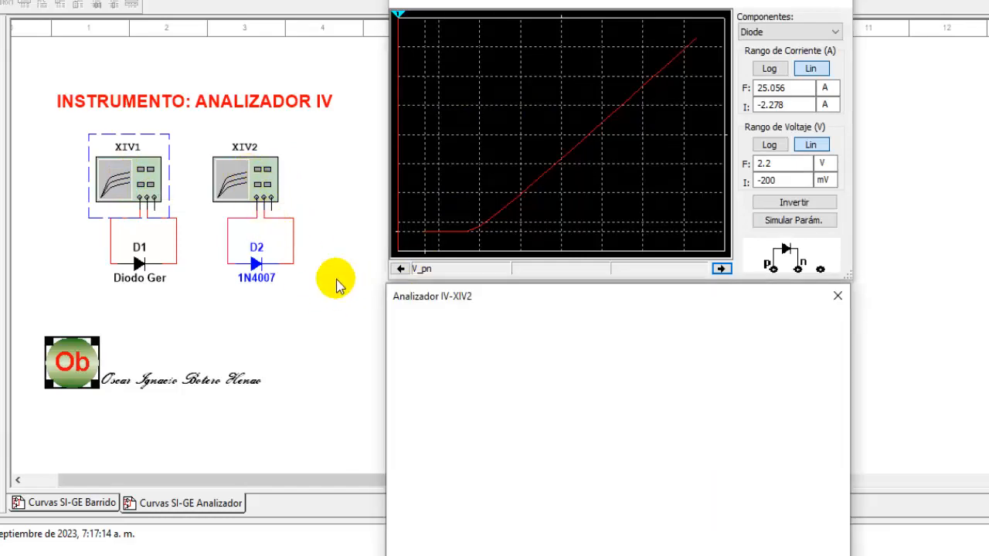
pyautogui.moveTo(451, 302)
pyautogui.mouseDown()
pyautogui.moveTo(613, 279)
pyautogui.moveTo(471, 323)
pyautogui.moveTo(461, 251)
pyautogui.moveTo(467, 316)
pyautogui.moveTo(466, 309)
pyautogui.mouseUp()
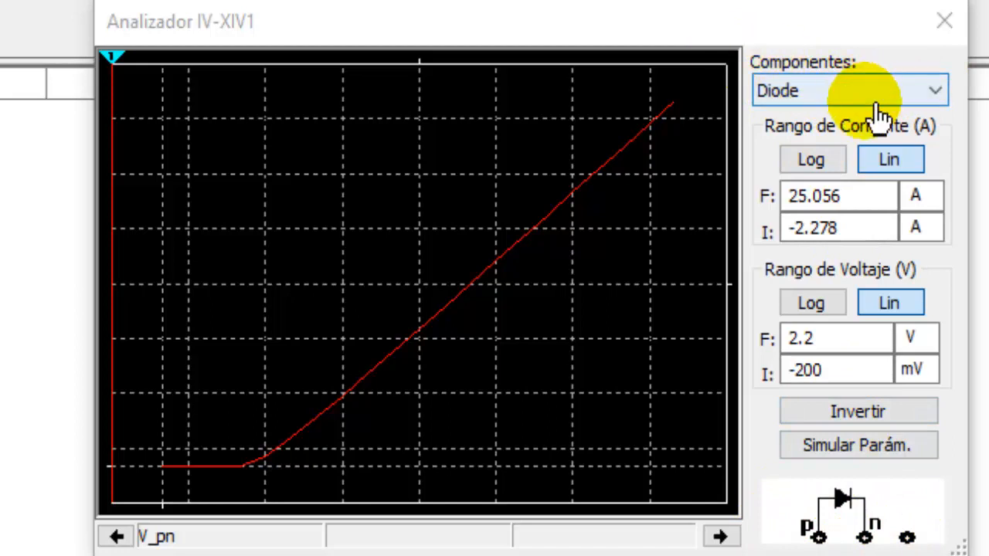
pyautogui.click(944, 94)
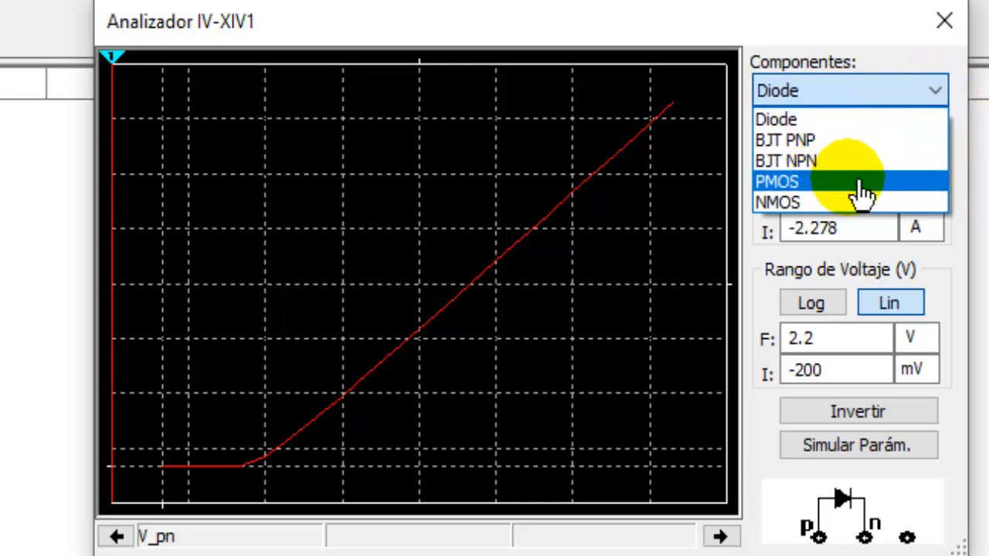
pyautogui.click(806, 105)
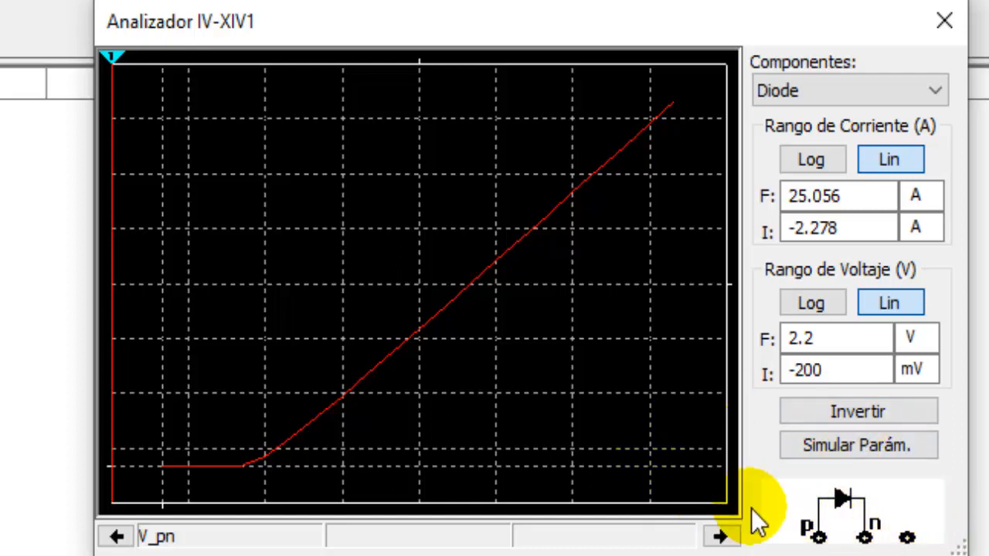
pyautogui.click(859, 458)
pyautogui.click(376, 246)
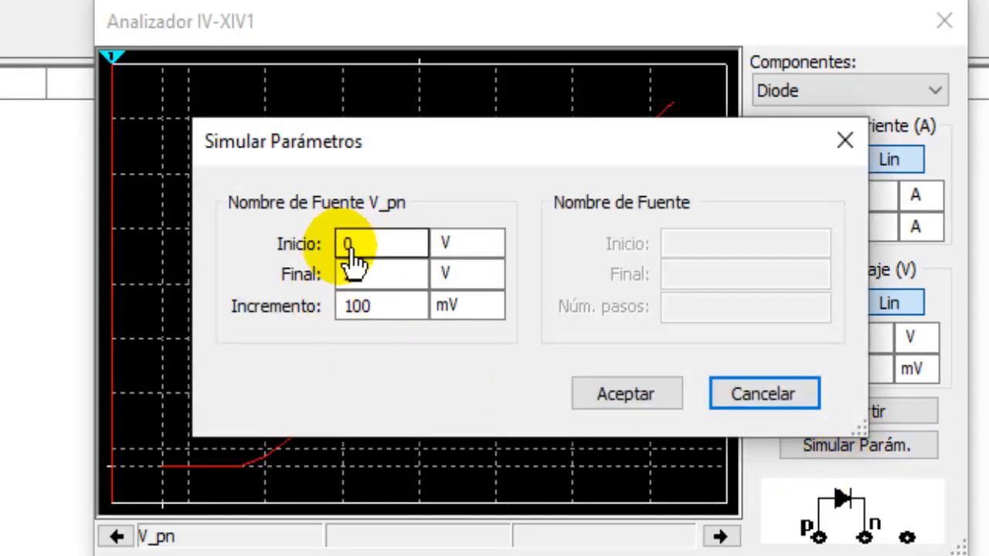
pyautogui.click(360, 273)
pyautogui.write('2')
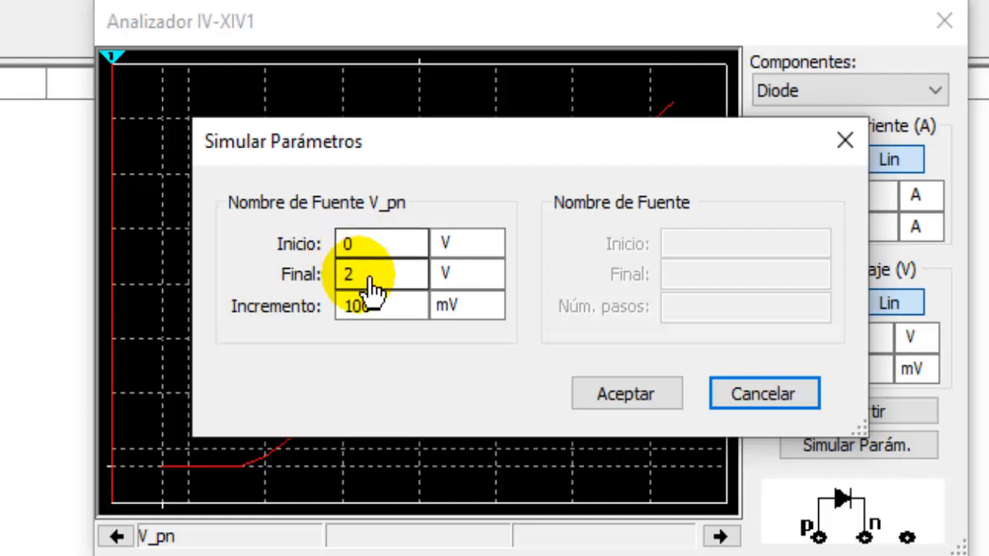
pyautogui.click(355, 309)
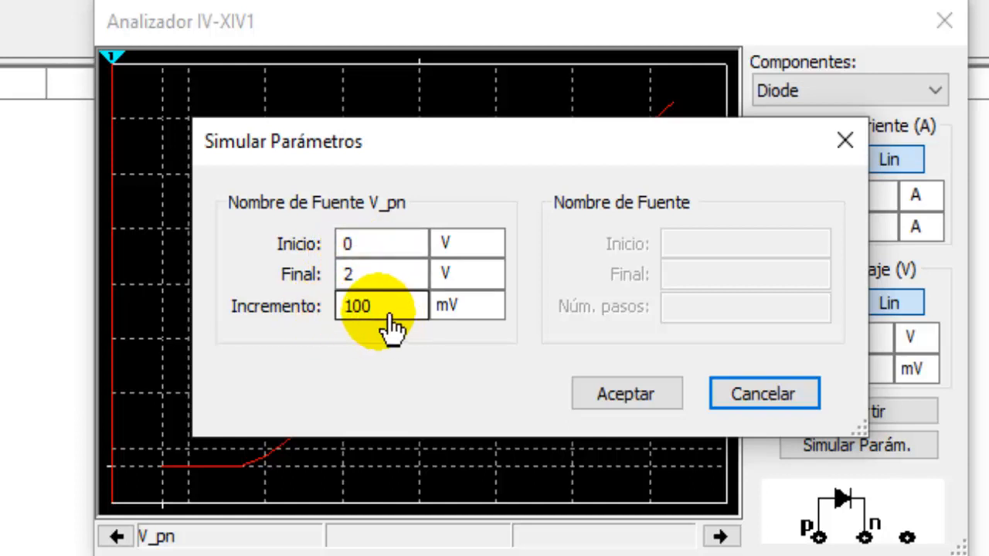
pyautogui.click(444, 313)
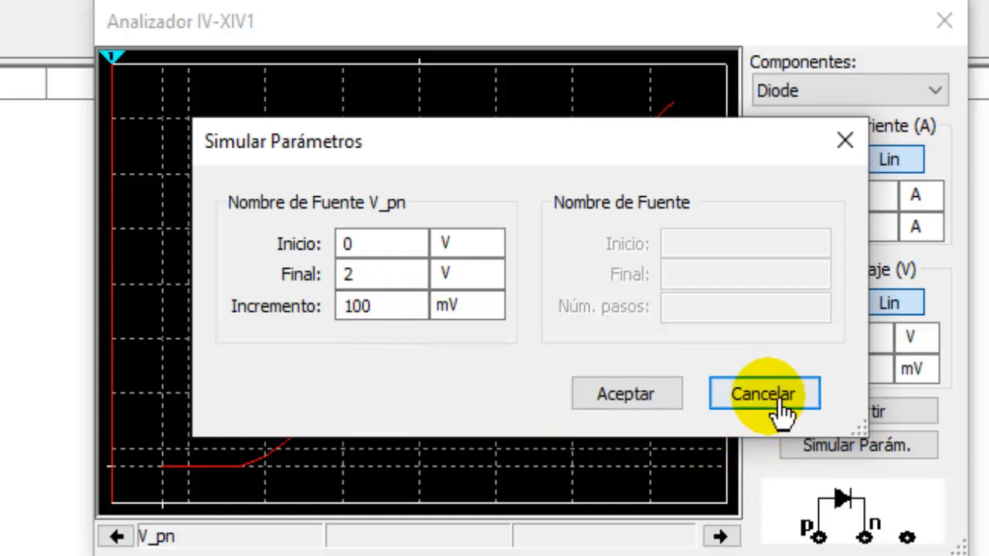
pyautogui.click(666, 403)
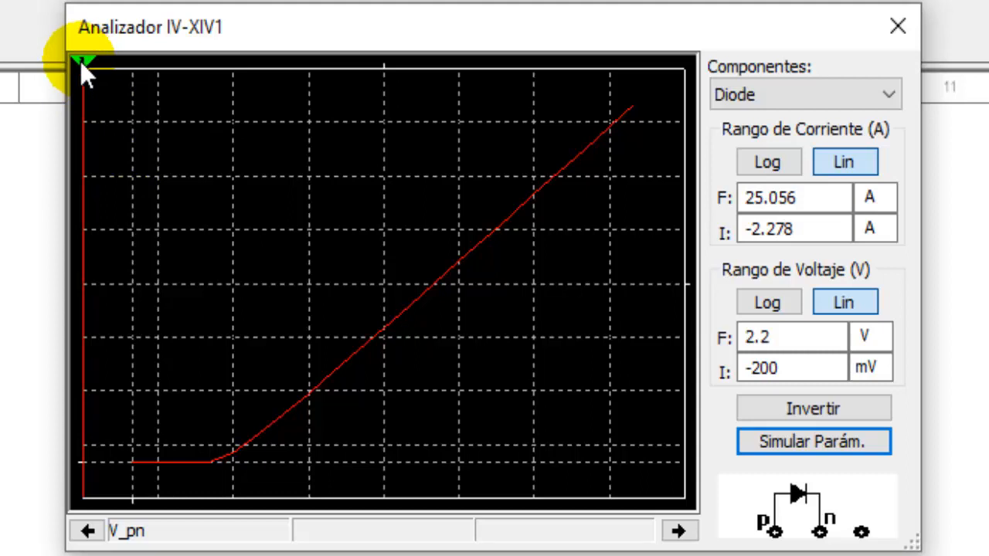
# Step: Move the IV analyzer's cursor along the diode curve to read voltage and current values
pyautogui.moveTo(88, 66); pyautogui.dragTo(229, 81)
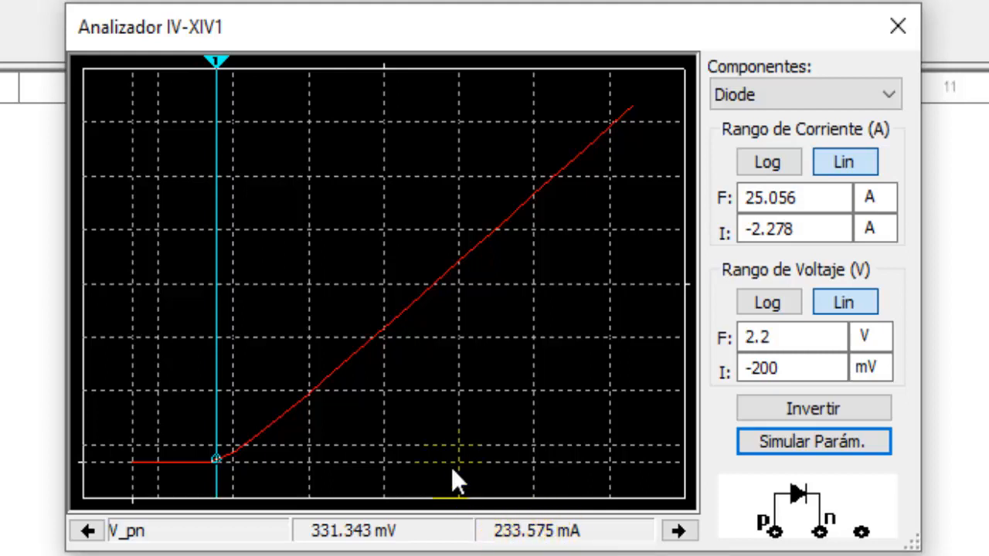
pyautogui.moveTo(216, 63)
pyautogui.mouseDown()
pyautogui.moveTo(619, 85)
pyautogui.moveTo(574, 115)
pyautogui.moveTo(345, 202)
pyautogui.moveTo(332, 193)
pyautogui.mouseUp()
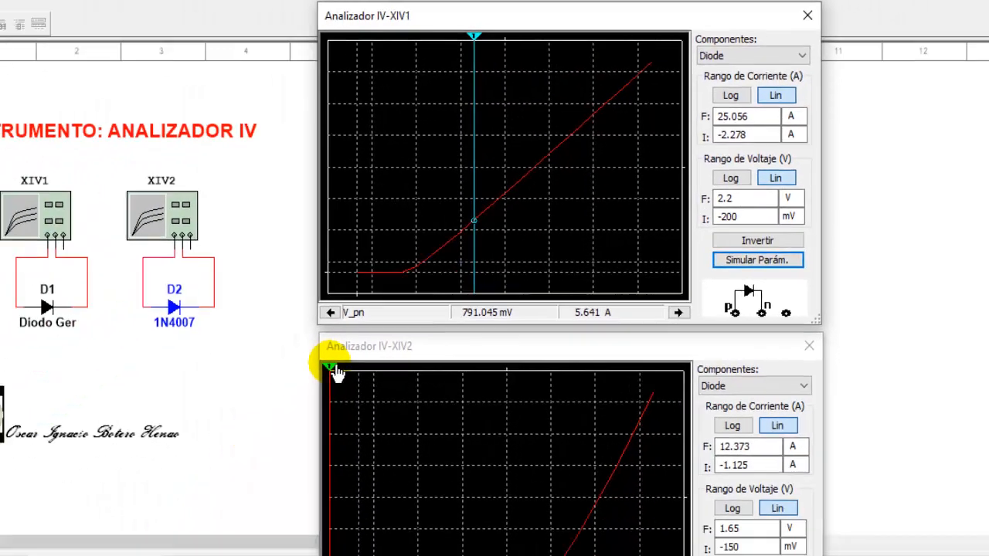
pyautogui.moveTo(392, 306)
pyautogui.mouseDown()
pyautogui.moveTo(426, 320)
pyautogui.moveTo(559, 326)
pyautogui.moveTo(540, 322)
pyautogui.mouseUp()
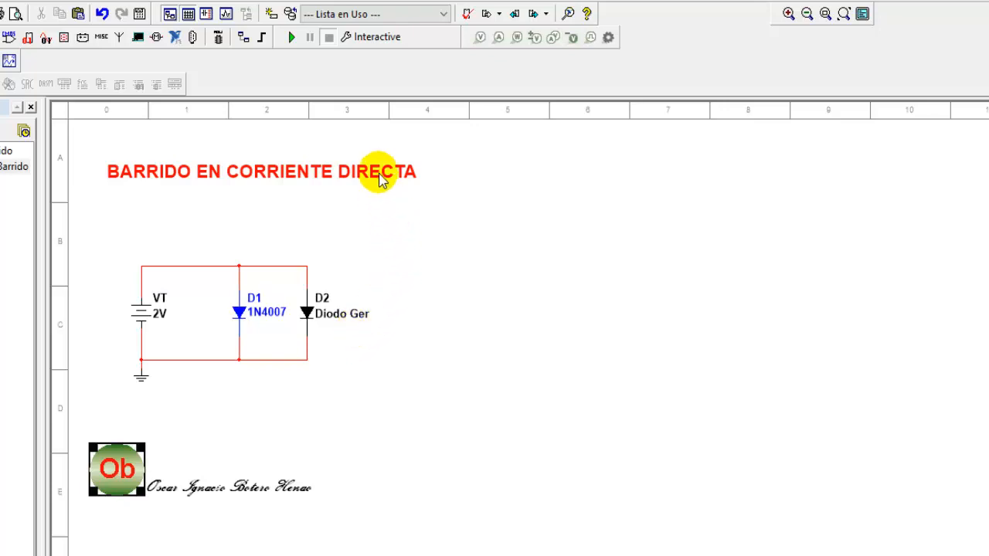
# Step: Set the active analysis to Barrido de CD with output variables I(D1[ID]) and I(D2[ID]), and save it
pyautogui.click(394, 42)
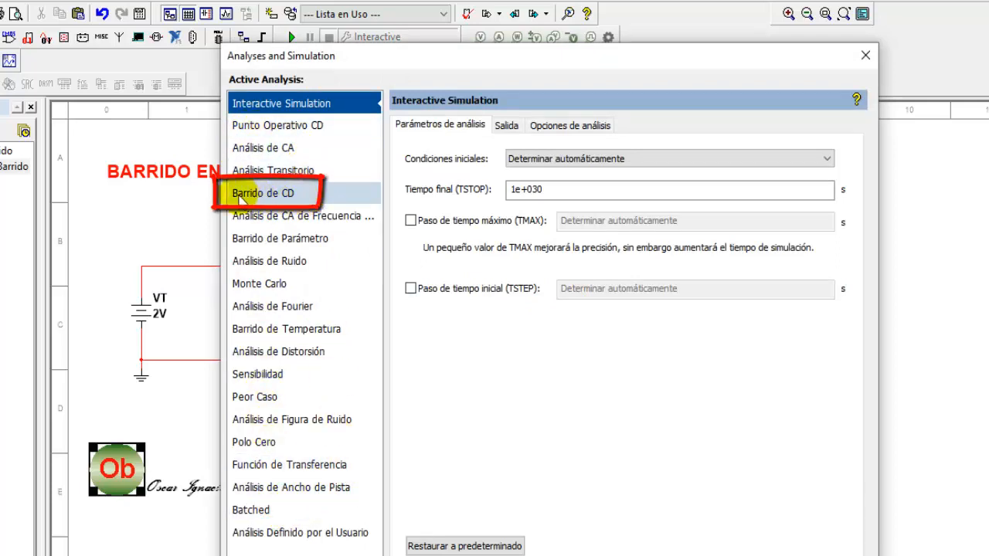
pyautogui.click(287, 197)
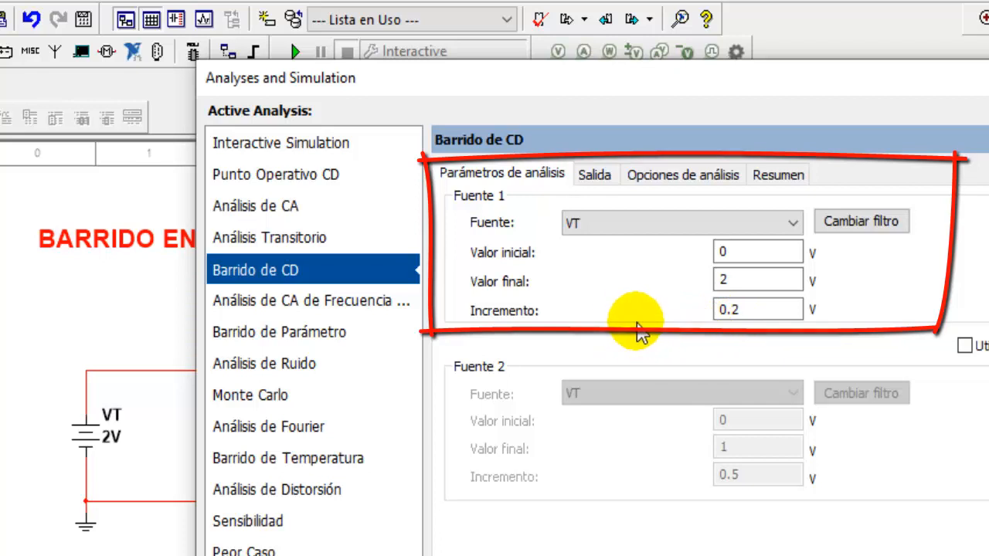
pyautogui.click(597, 176)
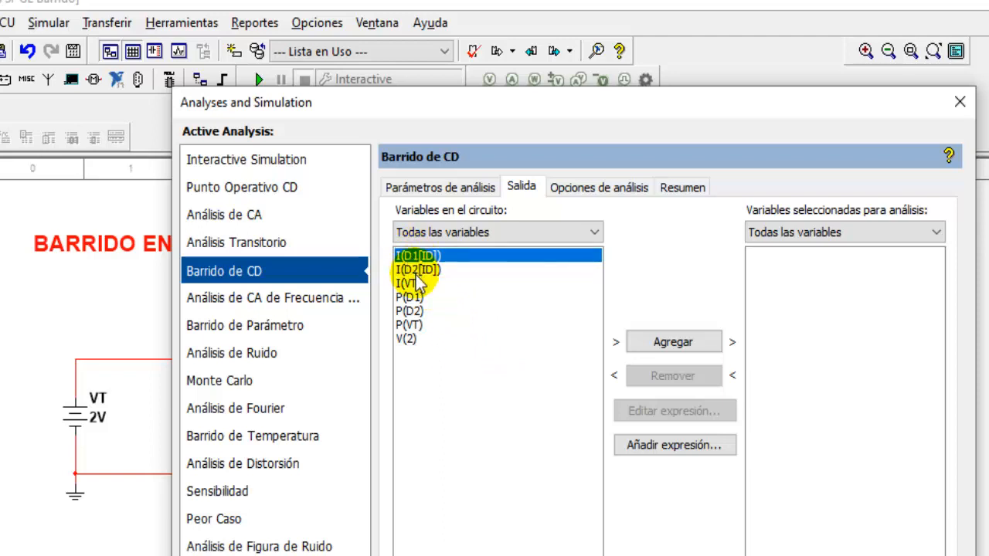
pyautogui.click(654, 342)
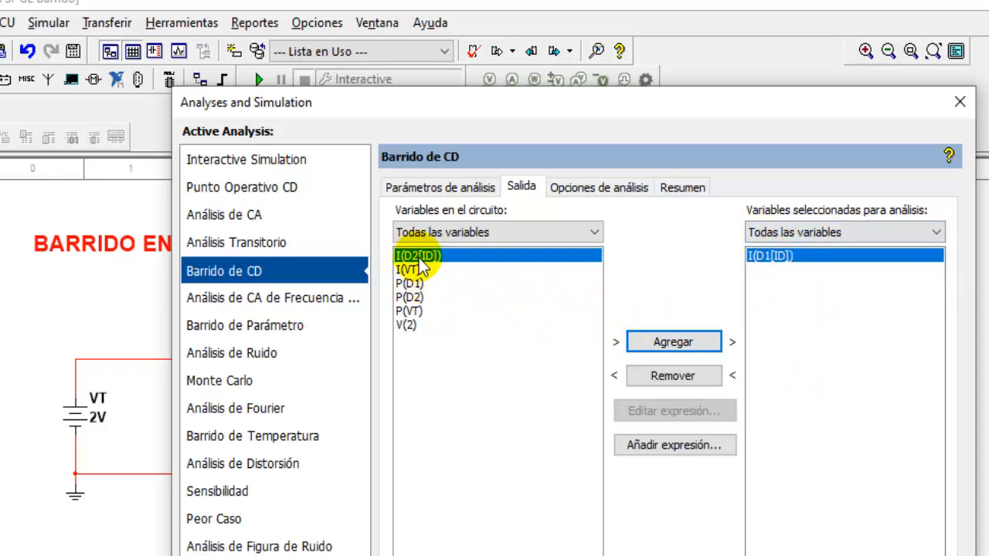
pyautogui.click(641, 342)
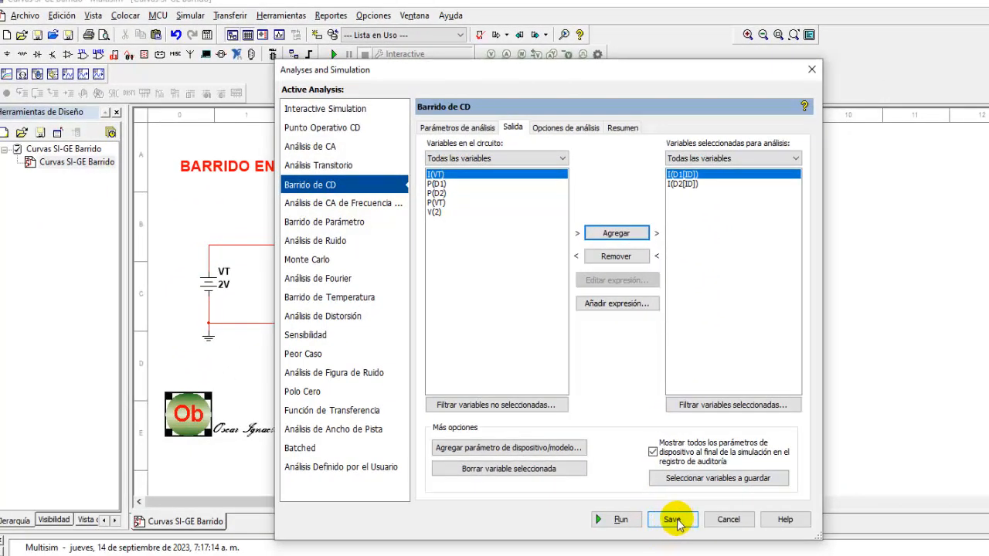
pyautogui.click(674, 522)
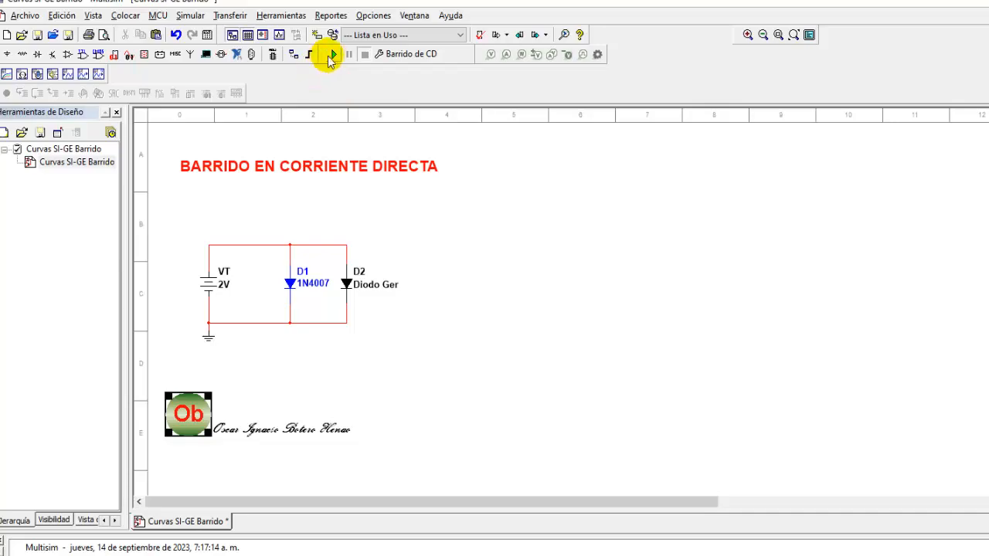
# Step: Run the DC sweep simulation and select the I(D1[ID]) and I(D2[ID]) traces in the grapher legend
pyautogui.click(333, 54)
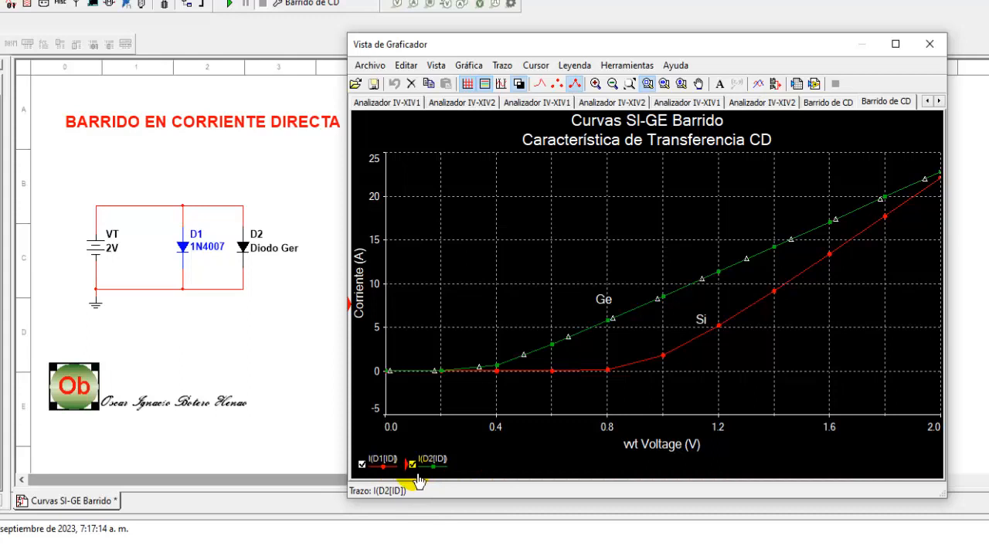
pyautogui.click(359, 469)
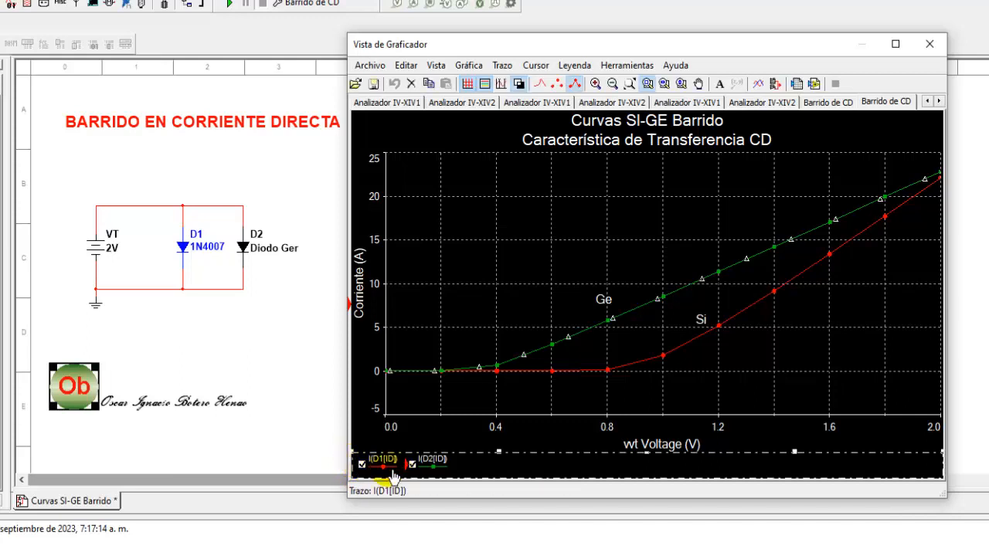
pyautogui.click(391, 471)
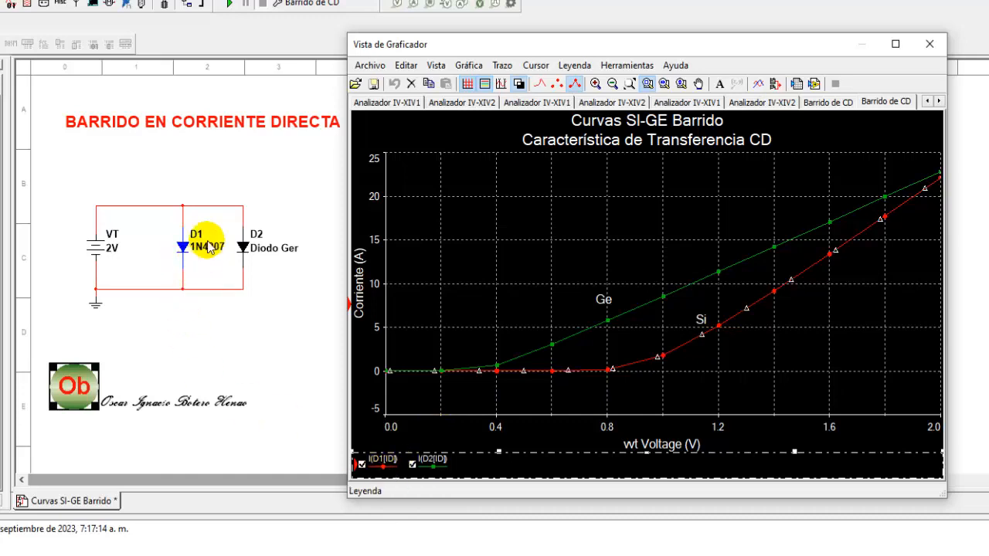
pyautogui.click(435, 466)
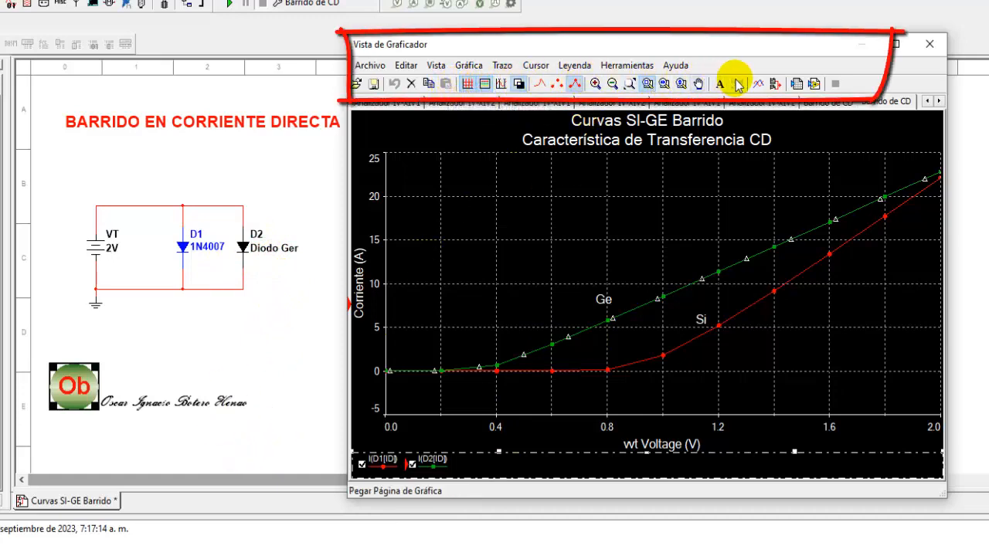
# Step: Switch the trace display to lines only, then markers only, then lines with markers
pyautogui.click(543, 86)
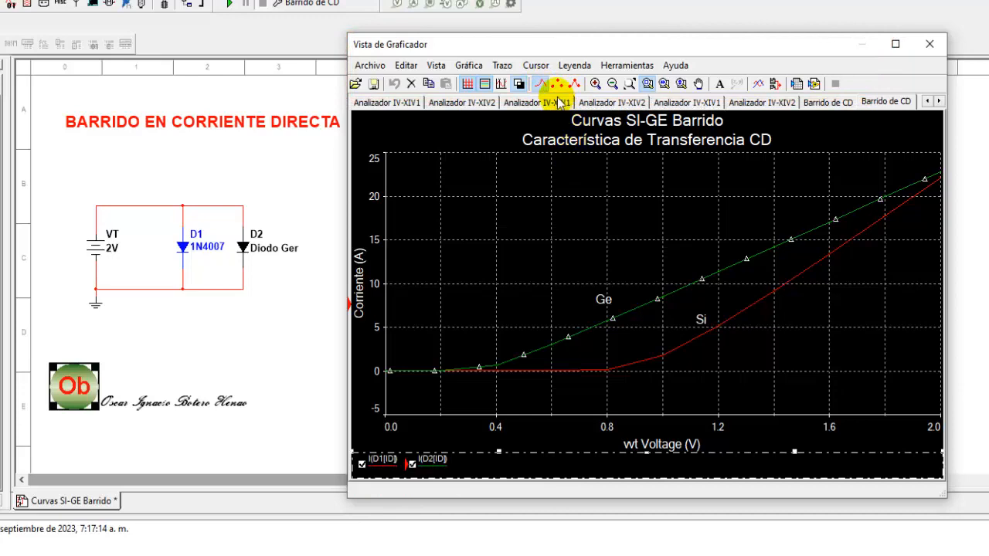
pyautogui.click(558, 84)
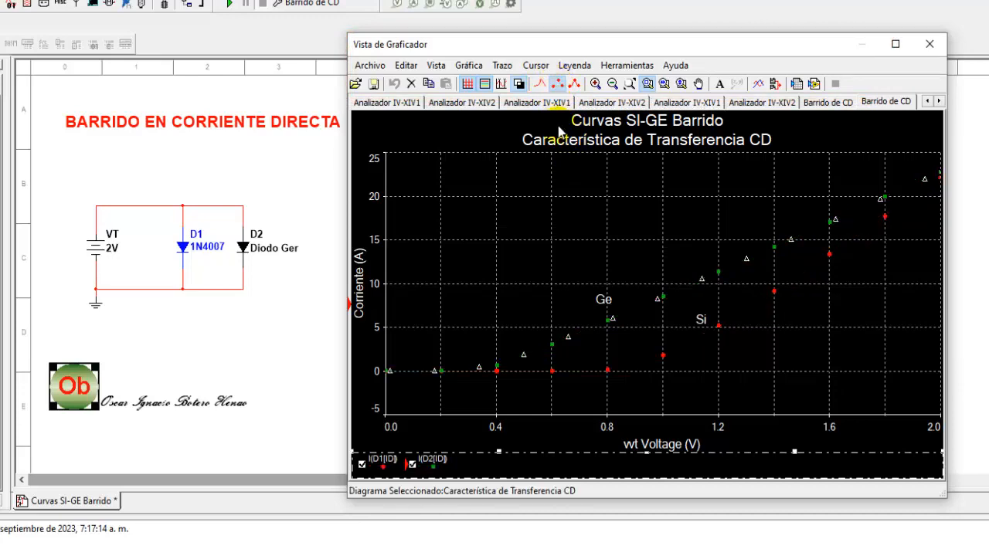
pyautogui.click(574, 84)
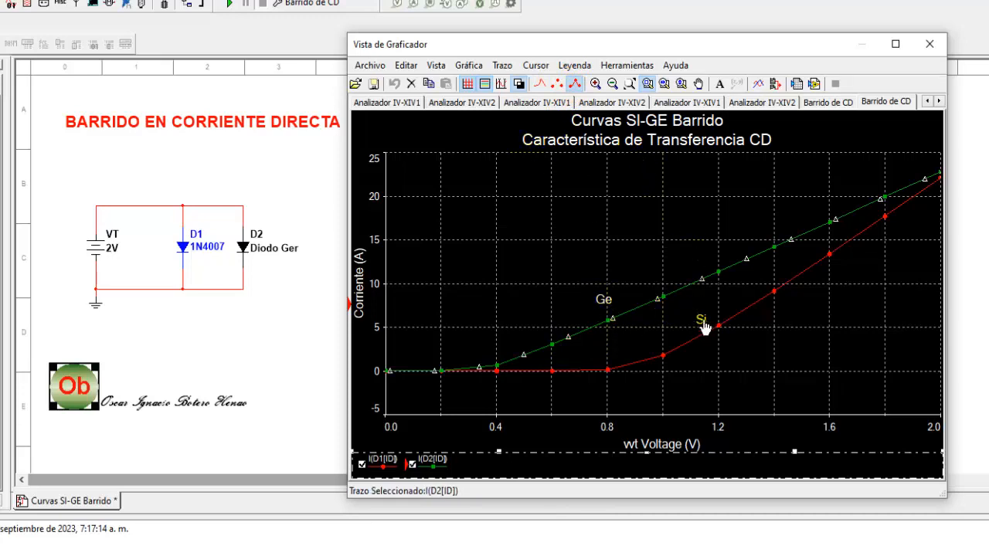
# Step: Add the text label "Textos" inside the DC sweep graph
pyautogui.click(719, 85)
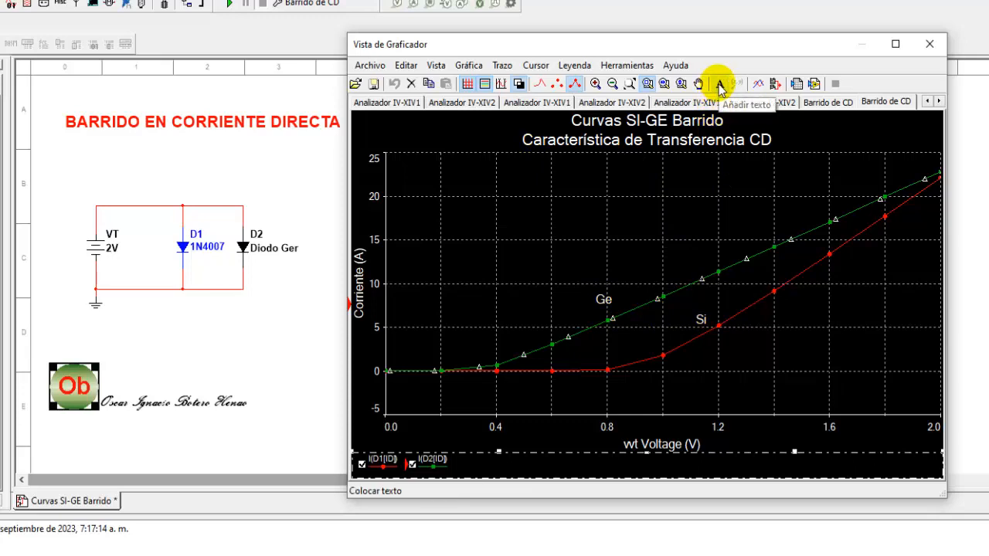
pyautogui.click(465, 219)
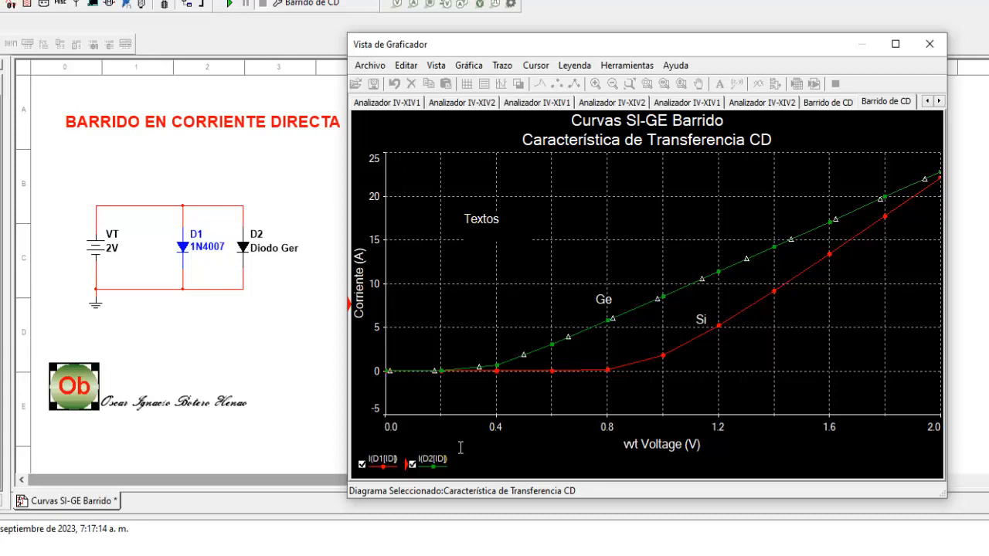
pyautogui.click(452, 160)
pyautogui.click(445, 138)
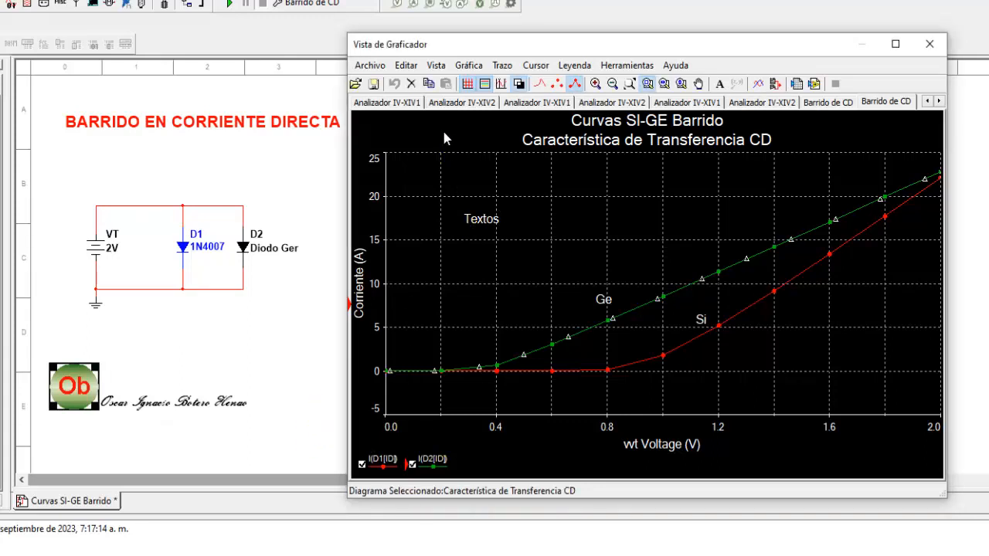
pyautogui.click(446, 138)
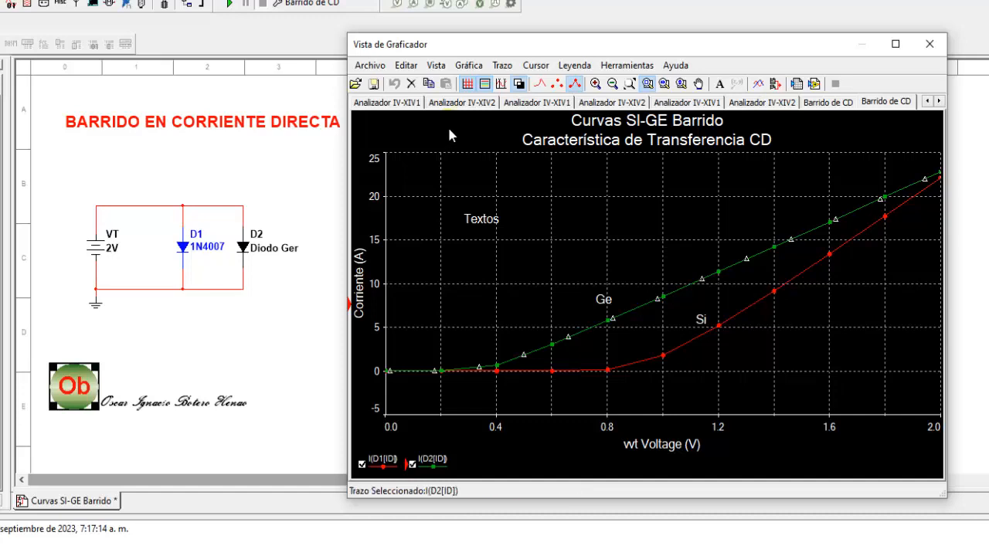
# Step: Switch the graph background to white and back to black, then show the measurement cursors
pyautogui.click(469, 85)
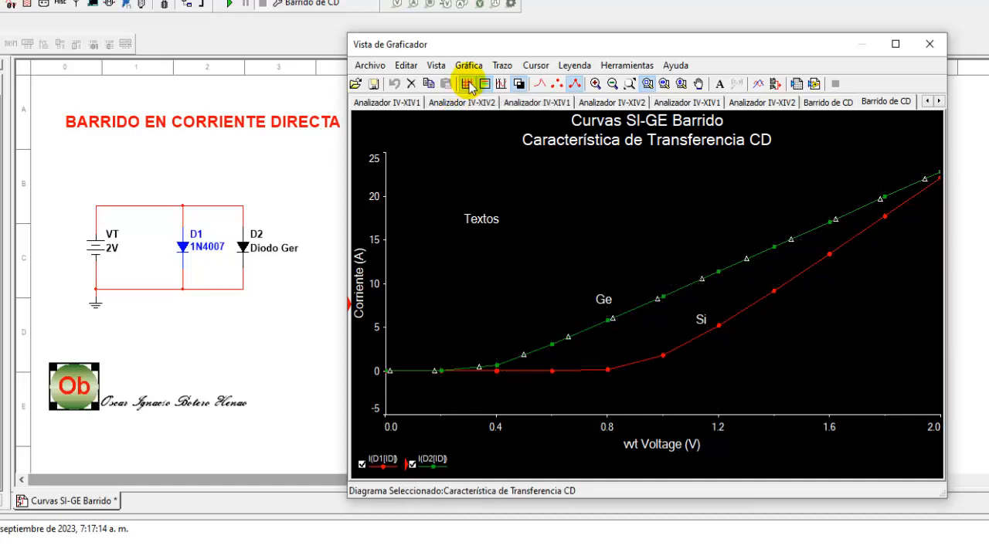
pyautogui.click(519, 84)
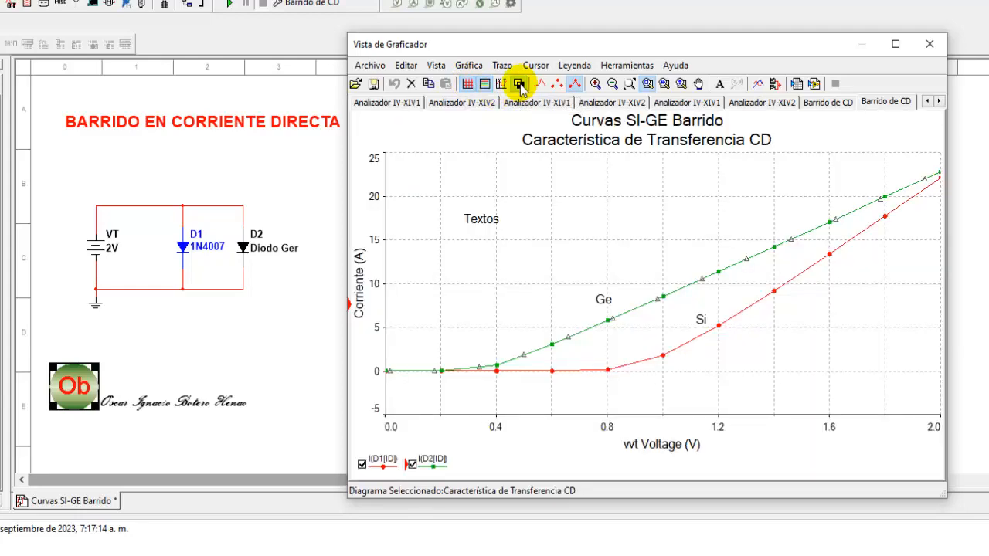
pyautogui.click(519, 84)
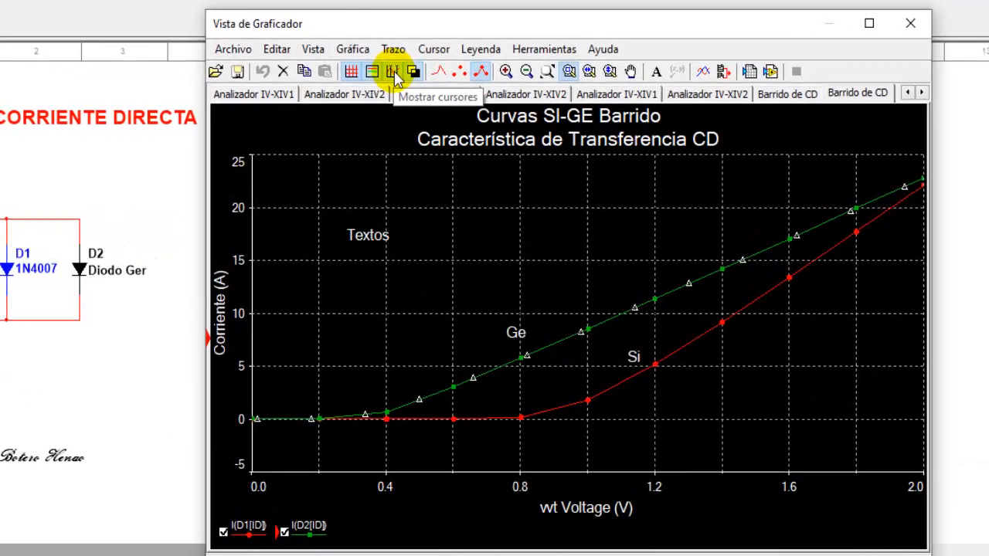
pyautogui.click(501, 85)
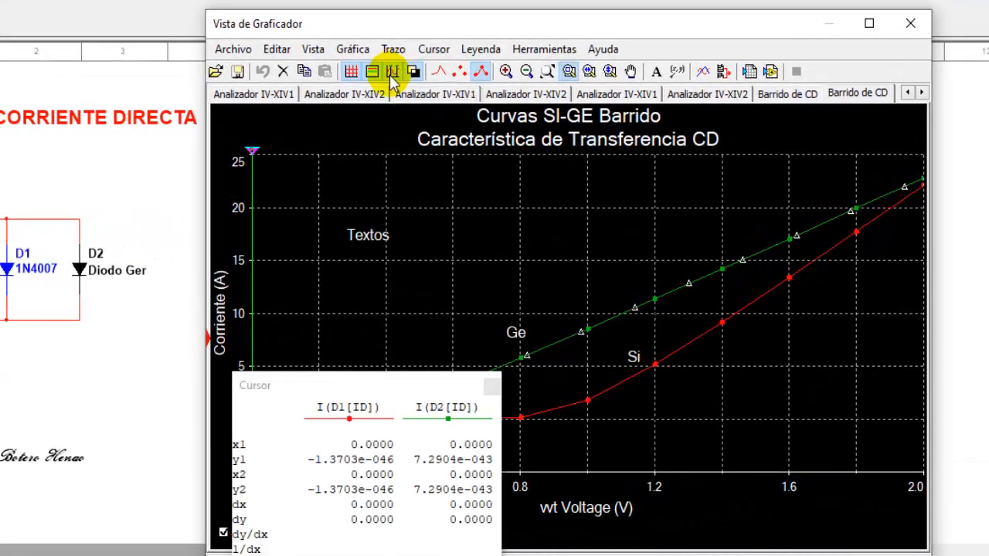
# Step: Move the Cursor readout window beside the graph and drag both measurement cursors along the voltage axis to compare the diode currents
pyautogui.moveTo(317, 393); pyautogui.dragTo(761, 289)
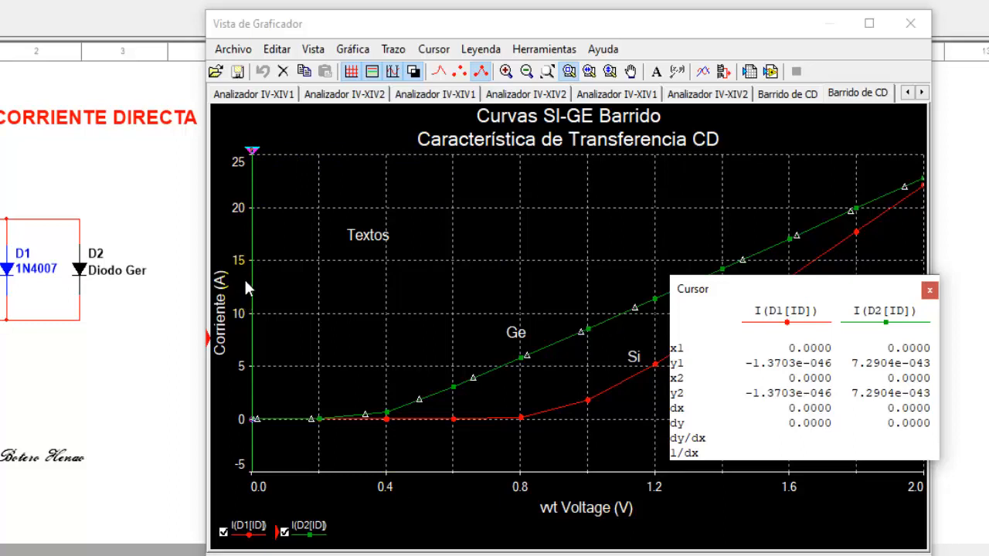
pyautogui.click(257, 159)
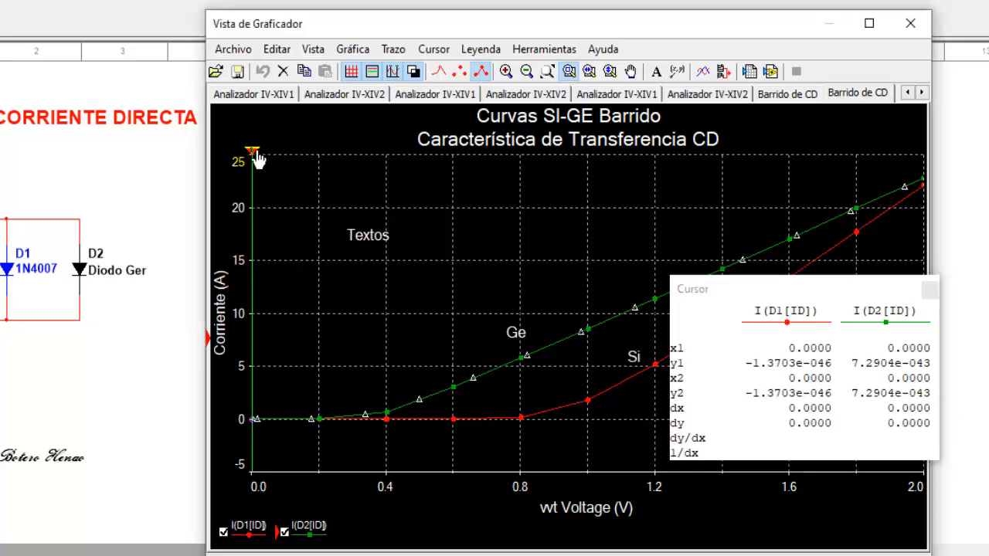
pyautogui.moveTo(258, 158); pyautogui.dragTo(290, 159)
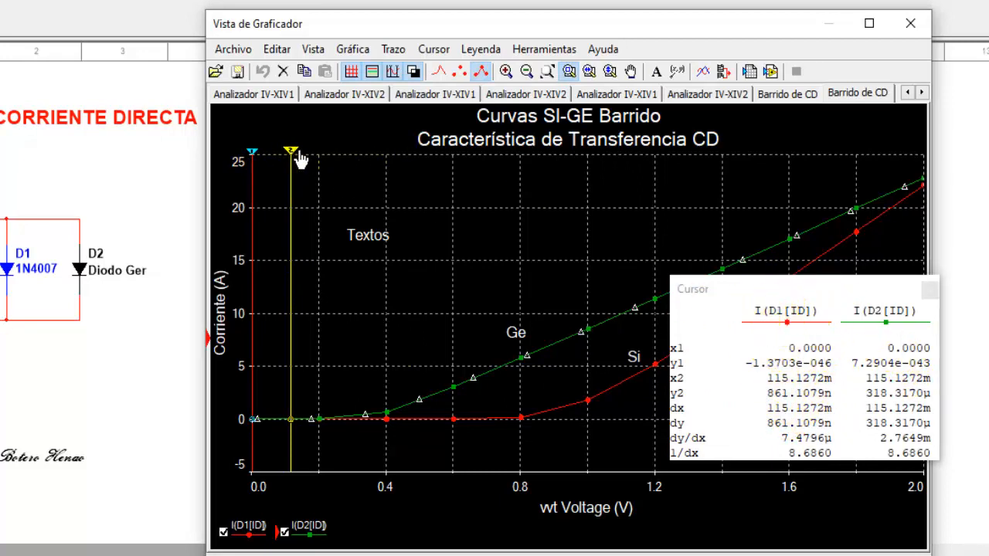
pyautogui.moveTo(300, 158); pyautogui.dragTo(384, 182)
pyautogui.moveTo(261, 159); pyautogui.dragTo(312, 162)
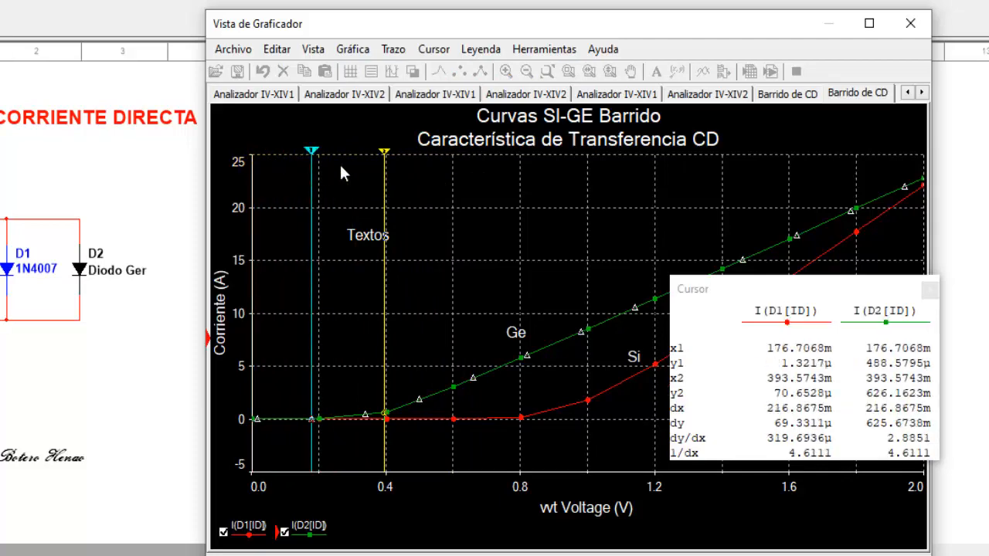
pyautogui.moveTo(387, 161); pyautogui.dragTo(247, 172)
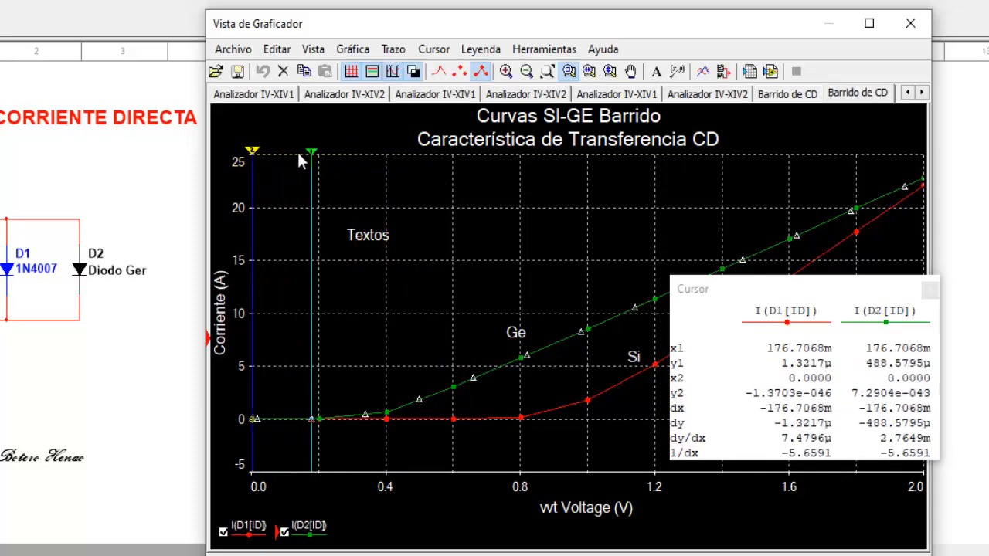
# Step: Place cursor 1 at about 0.3 V and cursor 2 at about 0.8 V, then move the Cursor readout window next to the schematic
pyautogui.moveTo(319, 161); pyautogui.dragTo(361, 175)
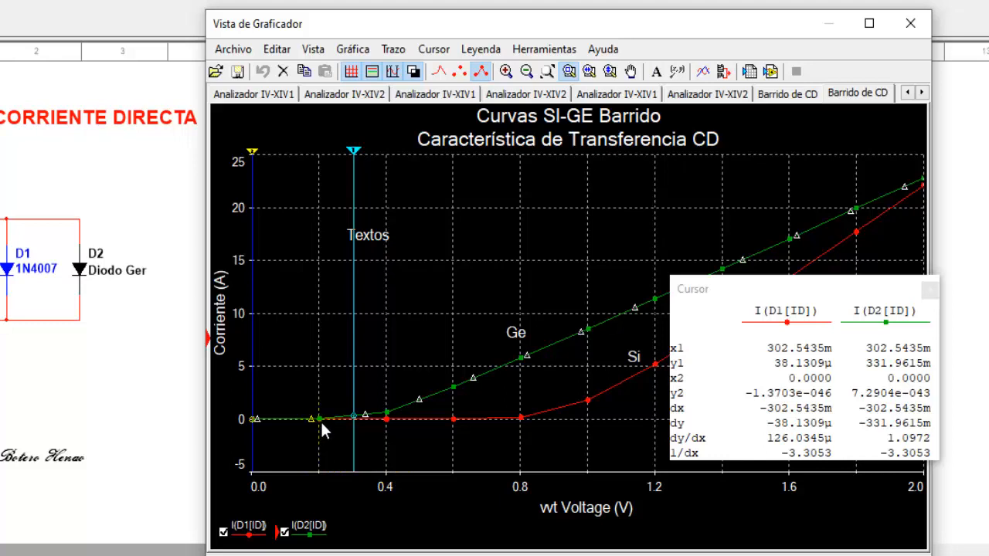
pyautogui.moveTo(359, 160); pyautogui.dragTo(355, 155)
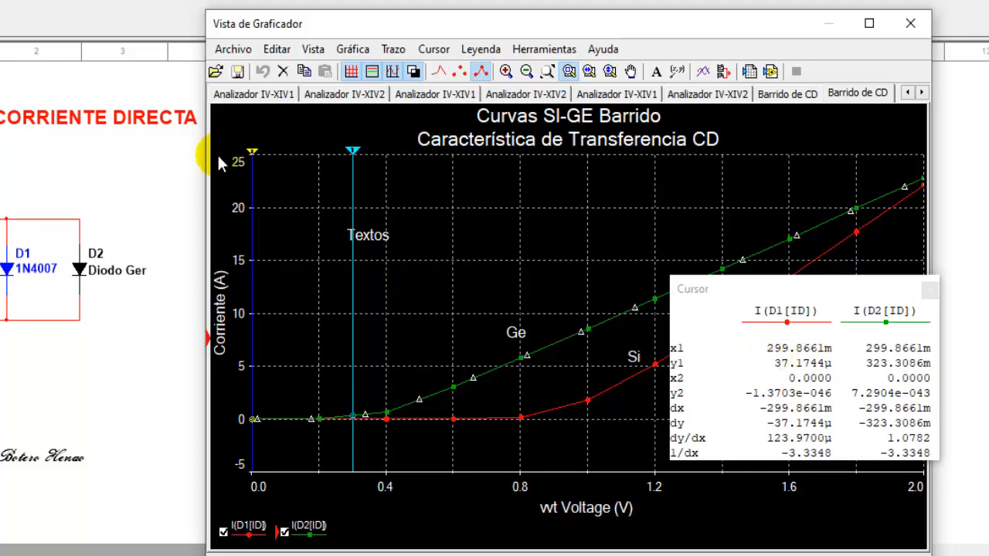
pyautogui.moveTo(256, 154); pyautogui.dragTo(527, 196)
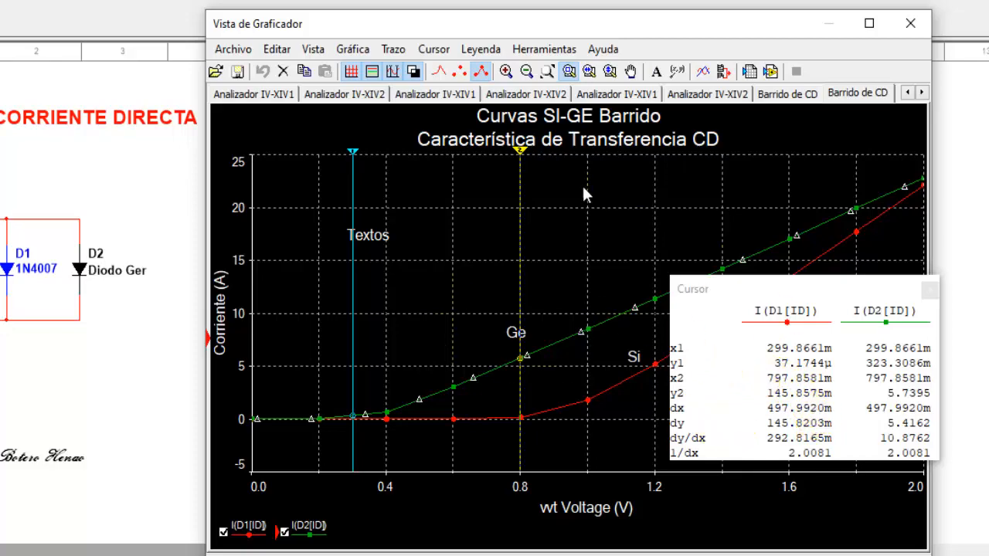
pyautogui.moveTo(762, 288); pyautogui.dragTo(54, 374)
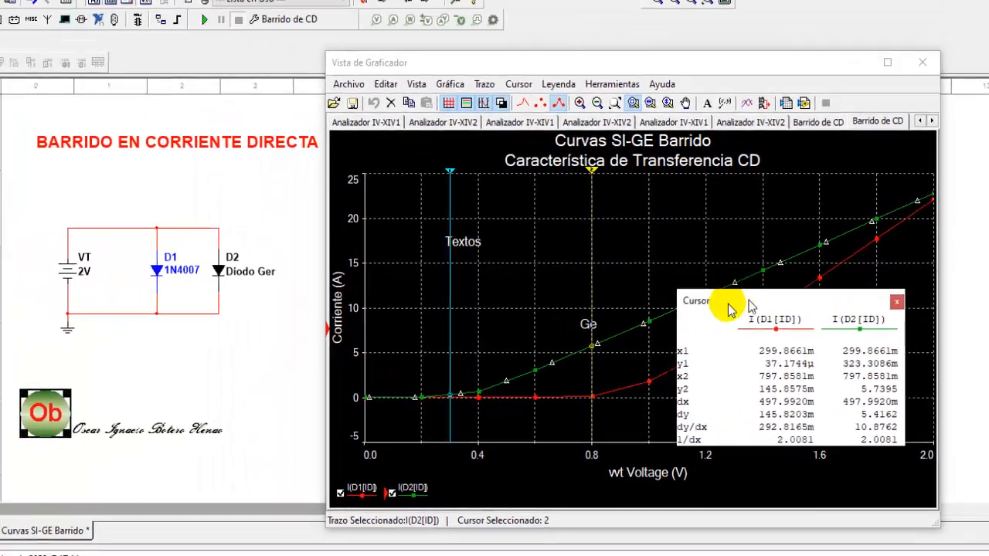
pyautogui.moveTo(198, 365)
pyautogui.mouseDown()
pyautogui.moveTo(269, 227)
pyautogui.moveTo(189, 367)
pyautogui.mouseUp()
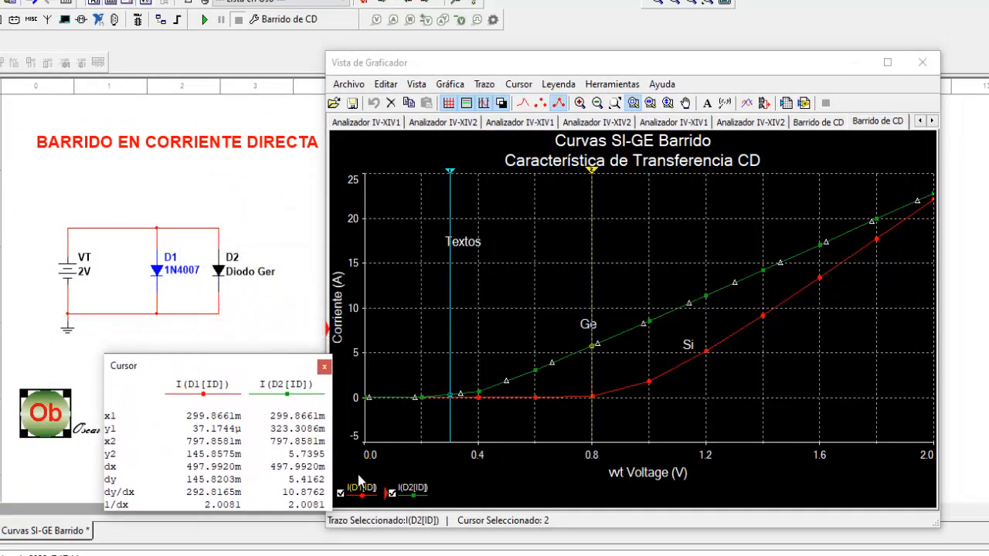